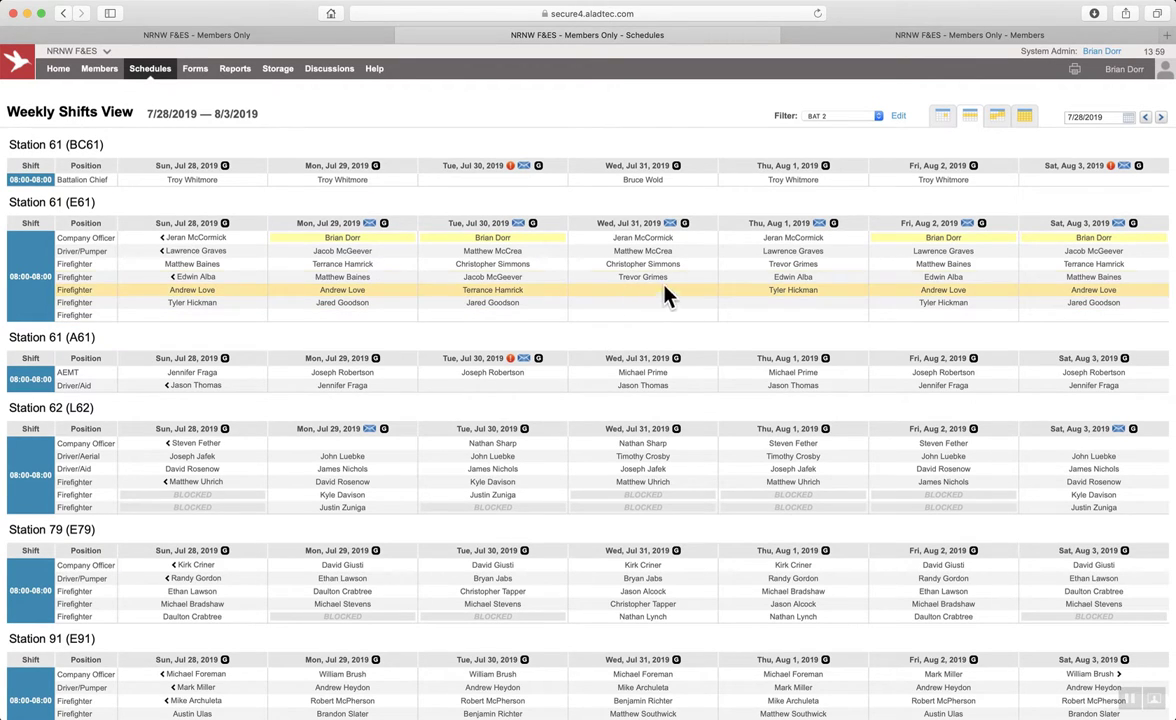
Open the Repeats and Rotations form and select the firefighter whose member record is open in another tab.
mouse_move(688, 223)
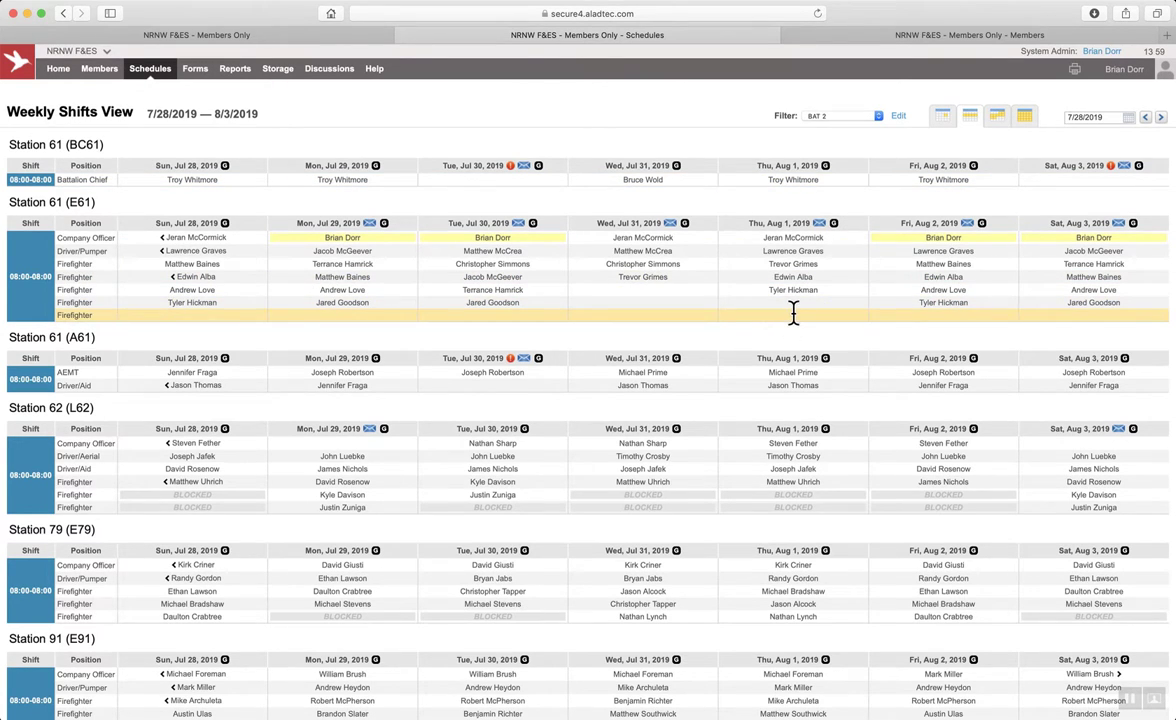
left_click(292, 35)
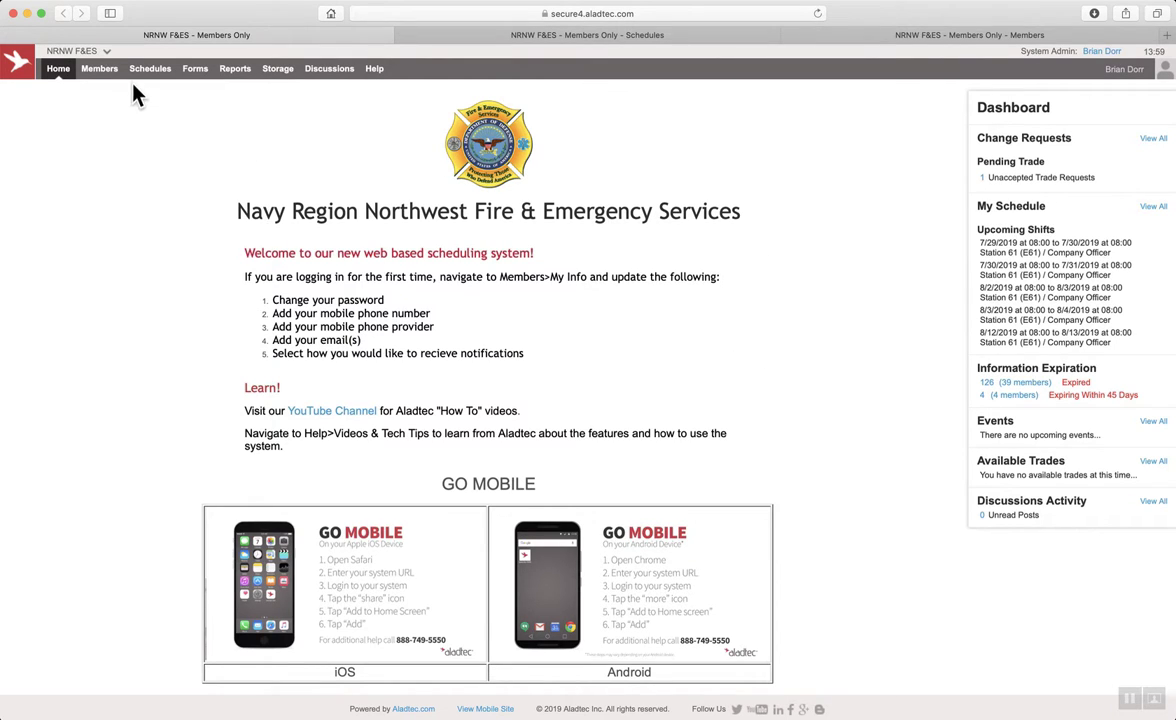
mouse_move(148, 70)
left_click(175, 177)
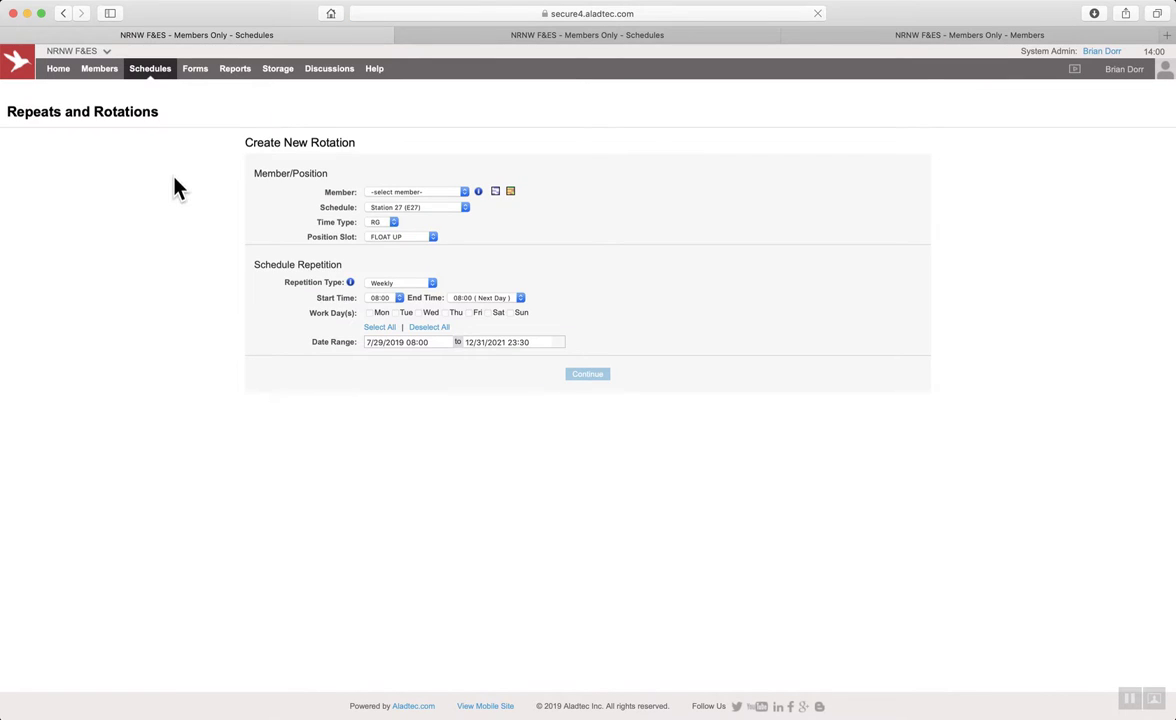
left_click(425, 192)
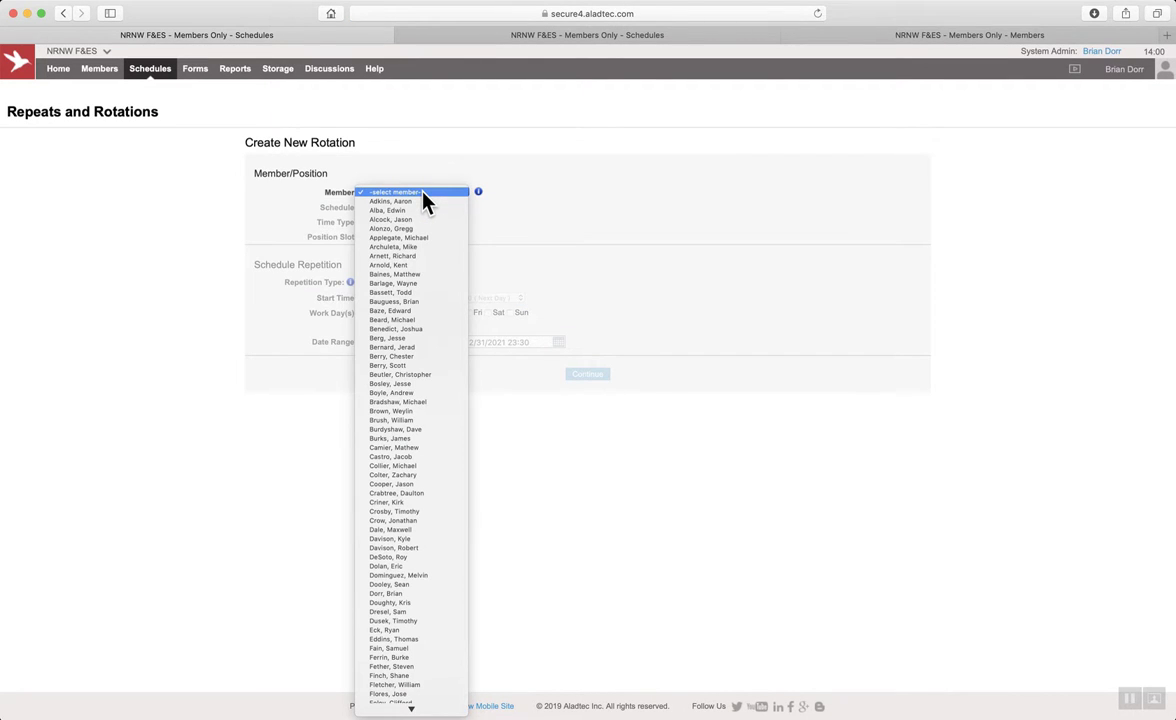
type("de")
key("Return")
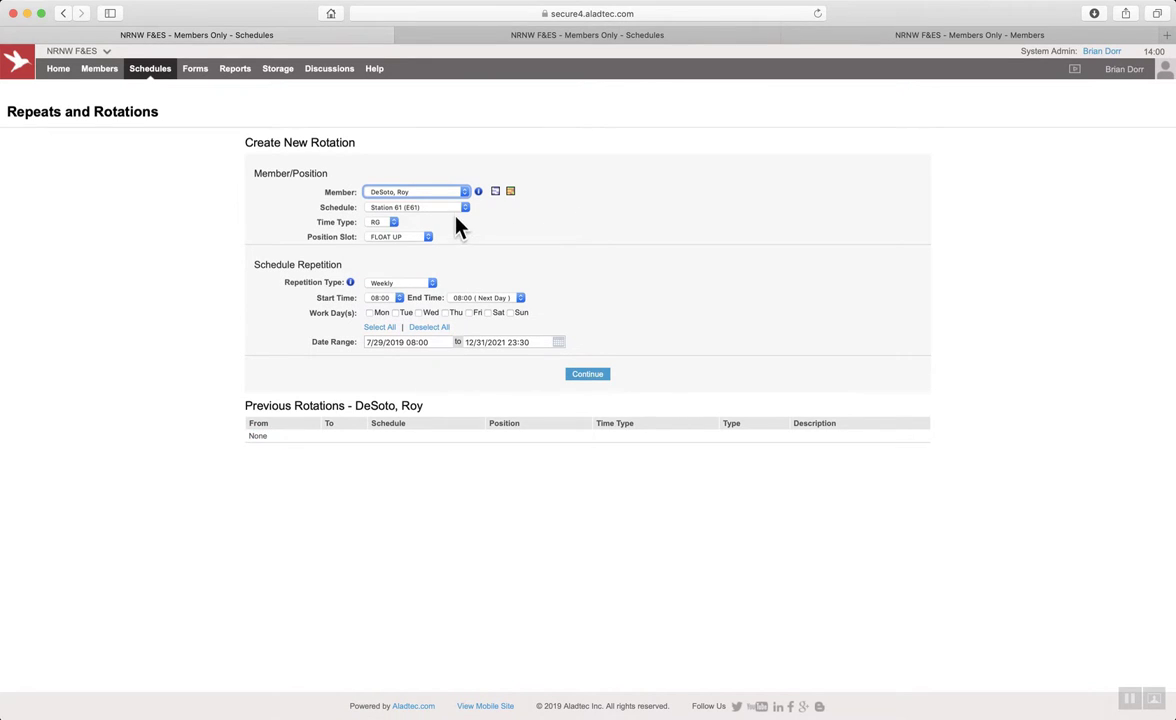
Review the schedule choices offered for the rotation and check the schedules and positions under the member's Work Qualifications.
left_click(465, 212)
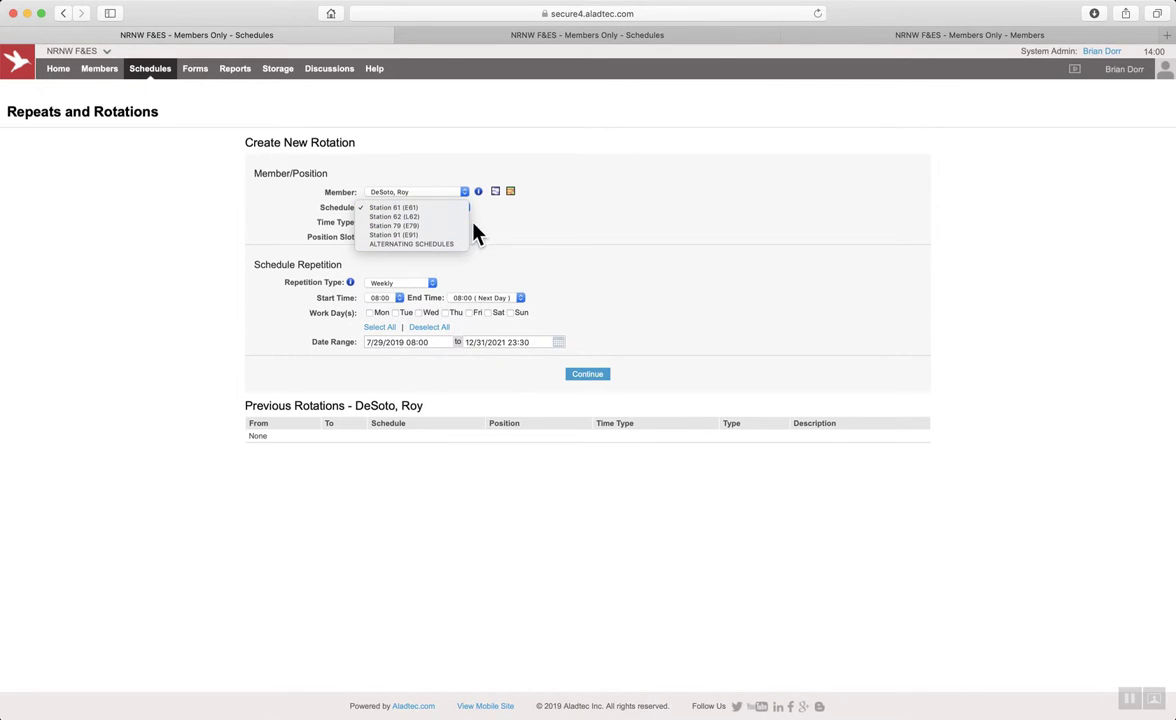
left_click(535, 246)
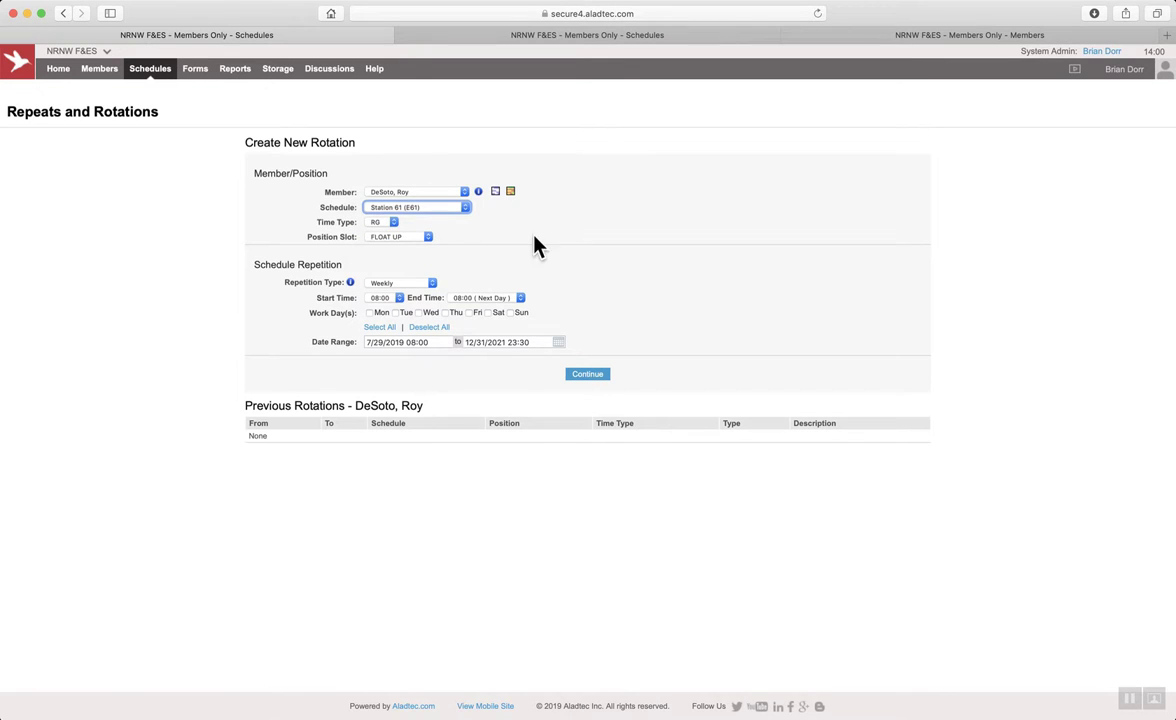
left_click(890, 47)
scroll(155, 367, "up", 3)
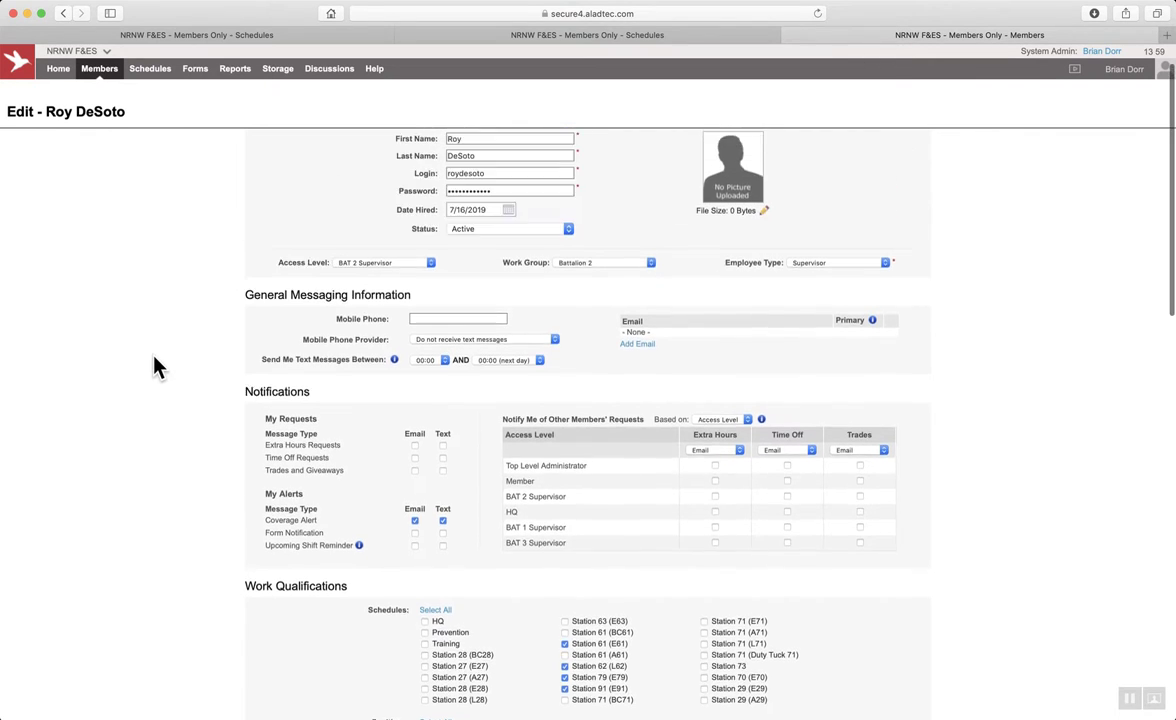
scroll(153, 367, "down", 1)
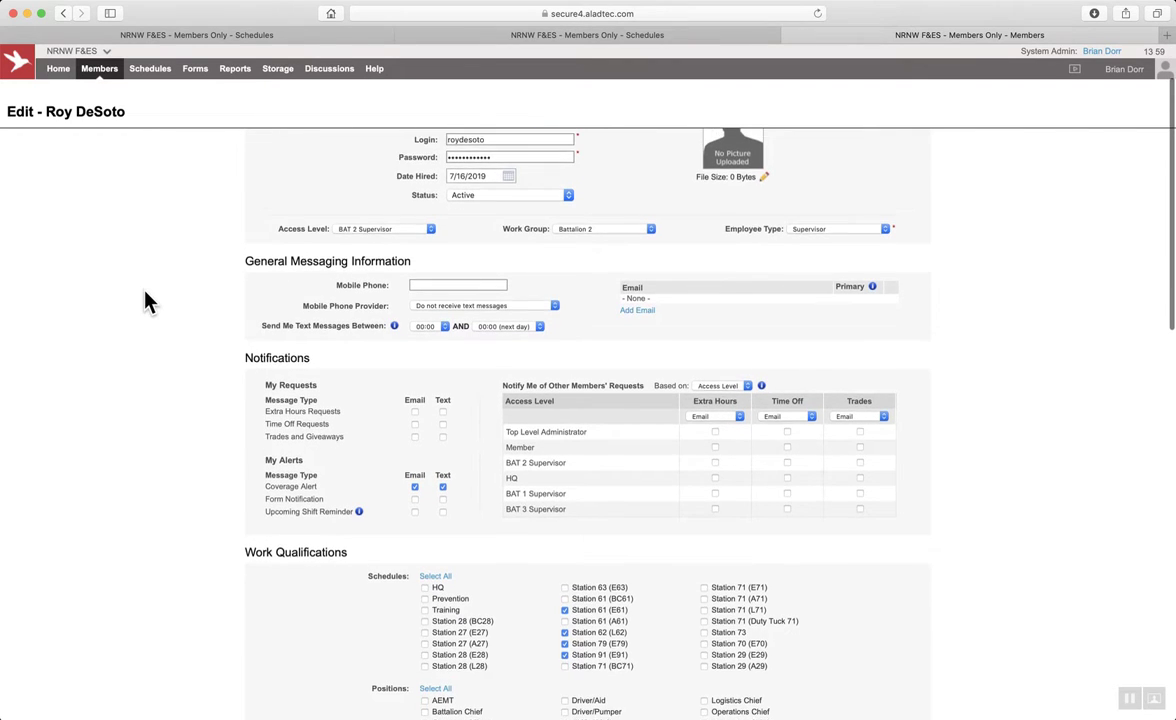
scroll(144, 299, "up", 3)
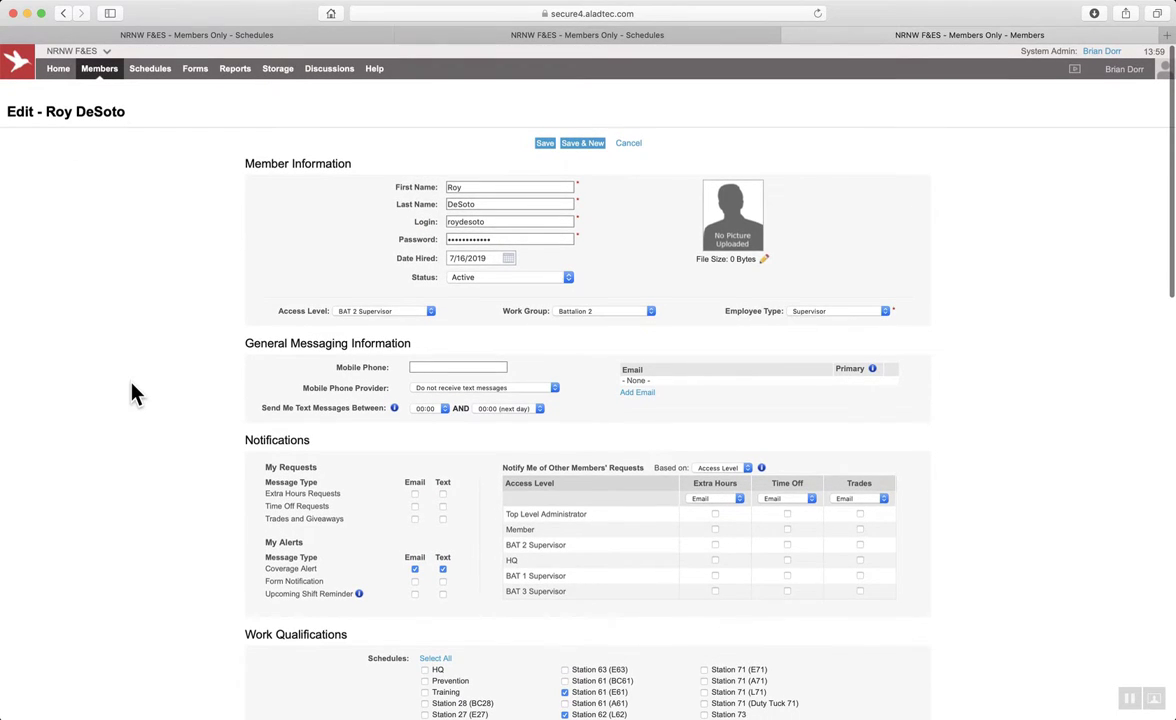
scroll(133, 392, "down", 6)
scroll(133, 390, "down", 2)
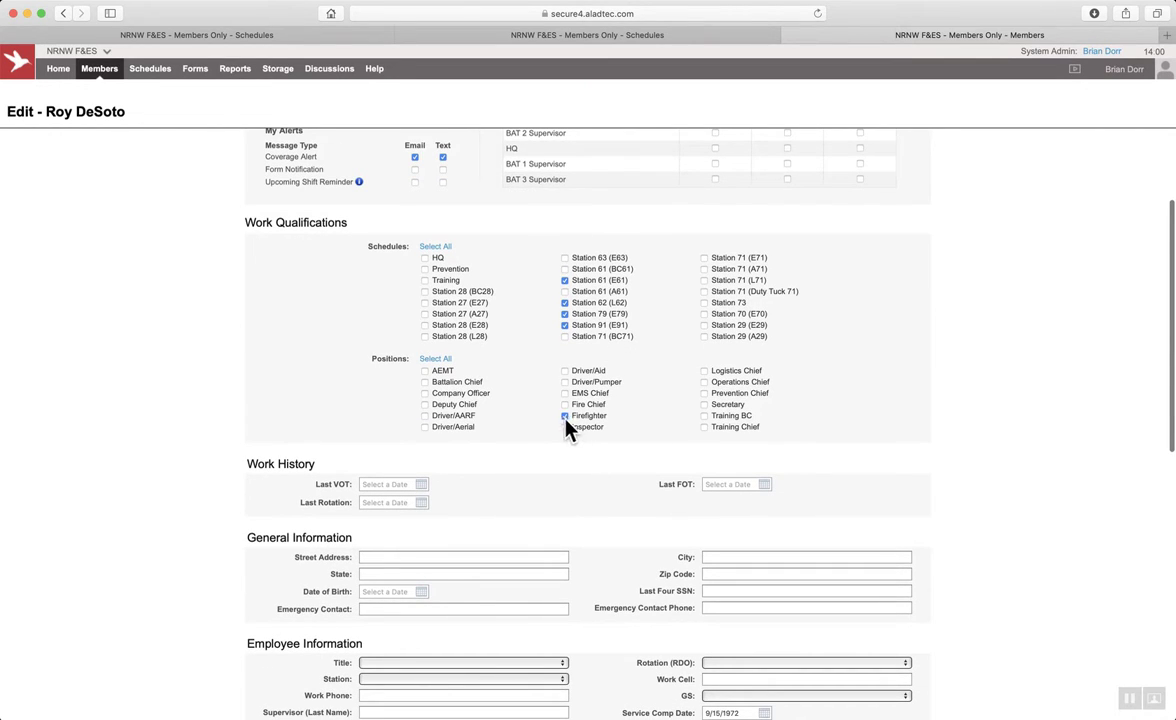
Return to the new rotation form and review its available schedules and repetition types.
left_click(348, 38)
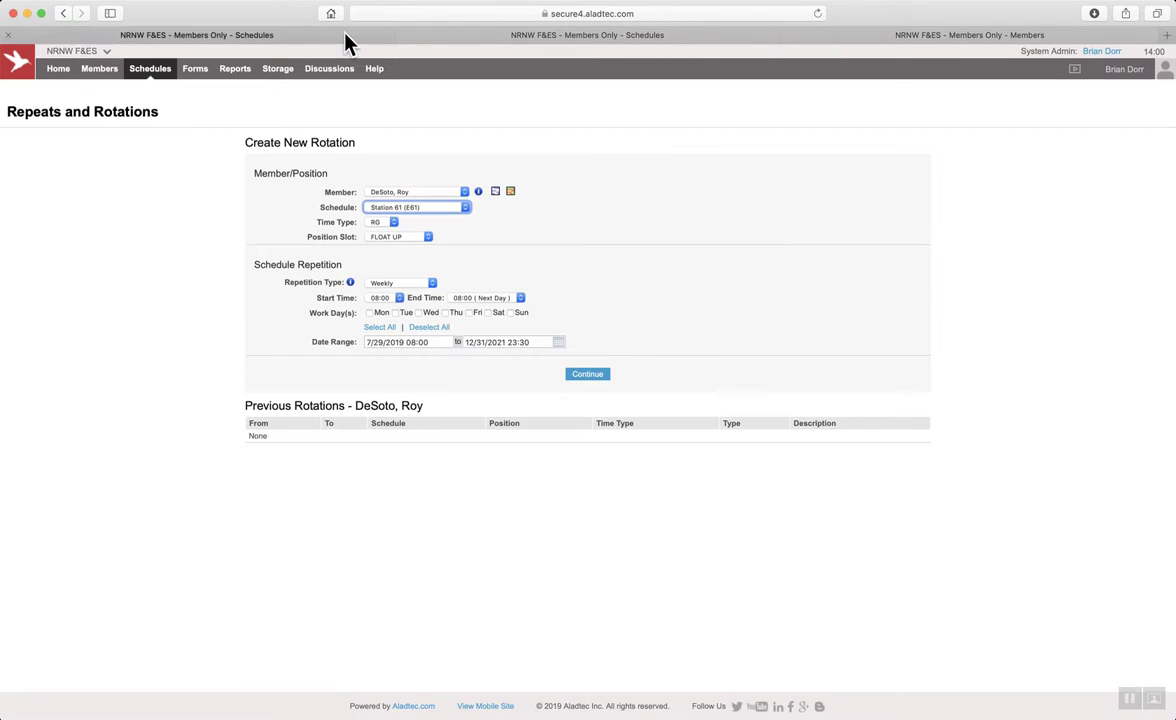
left_click(462, 210)
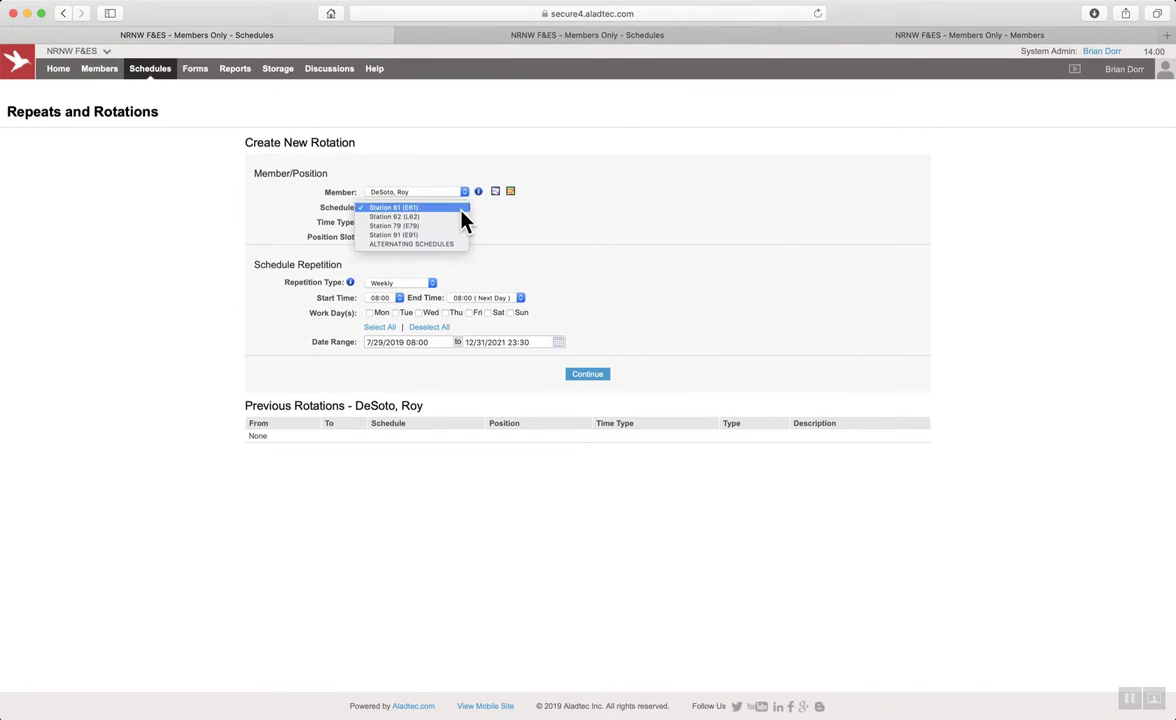
left_click(566, 223)
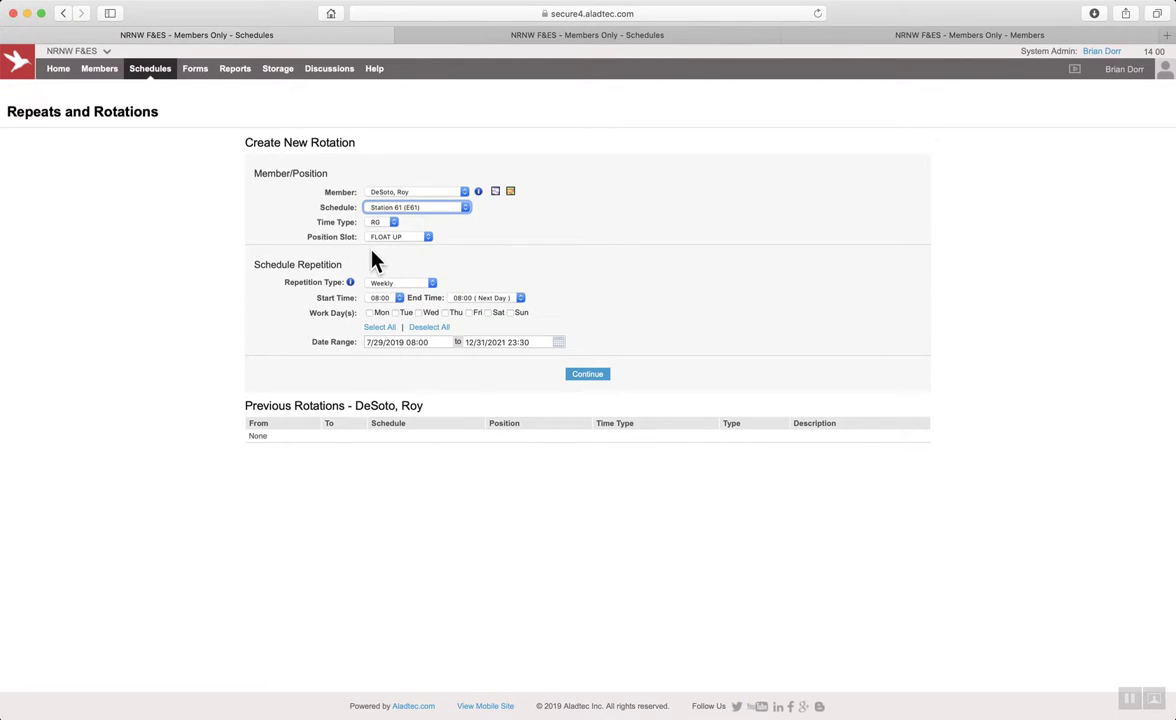
left_click(432, 285)
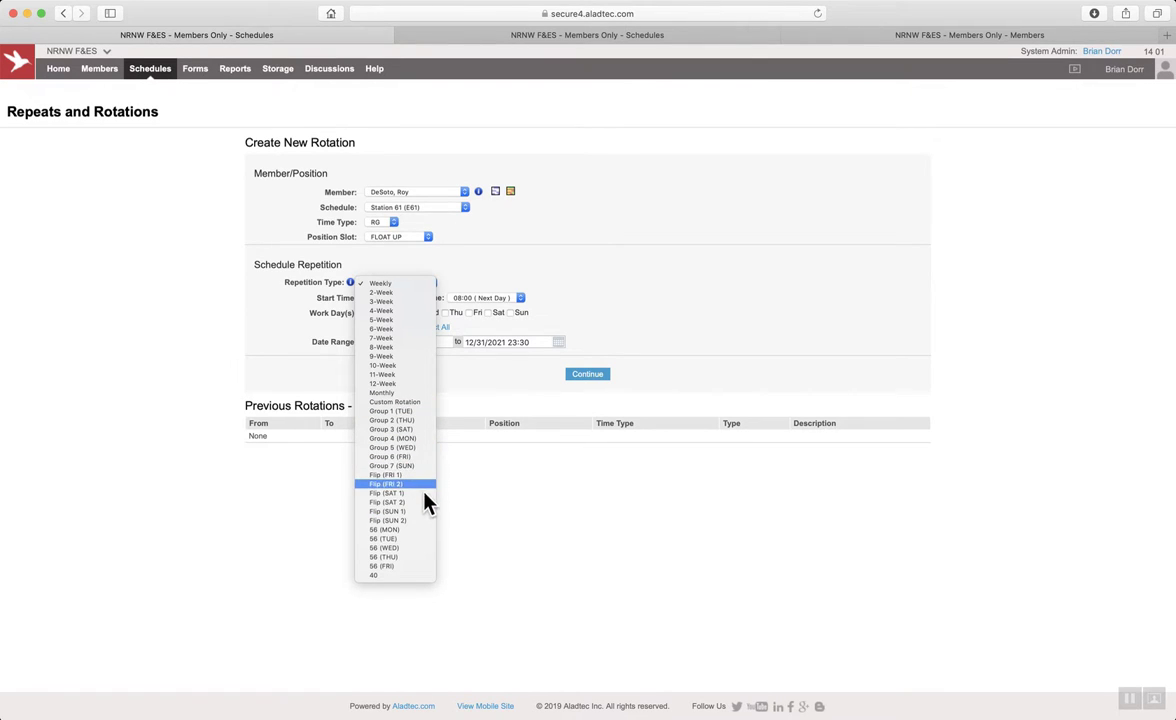
left_click(600, 188)
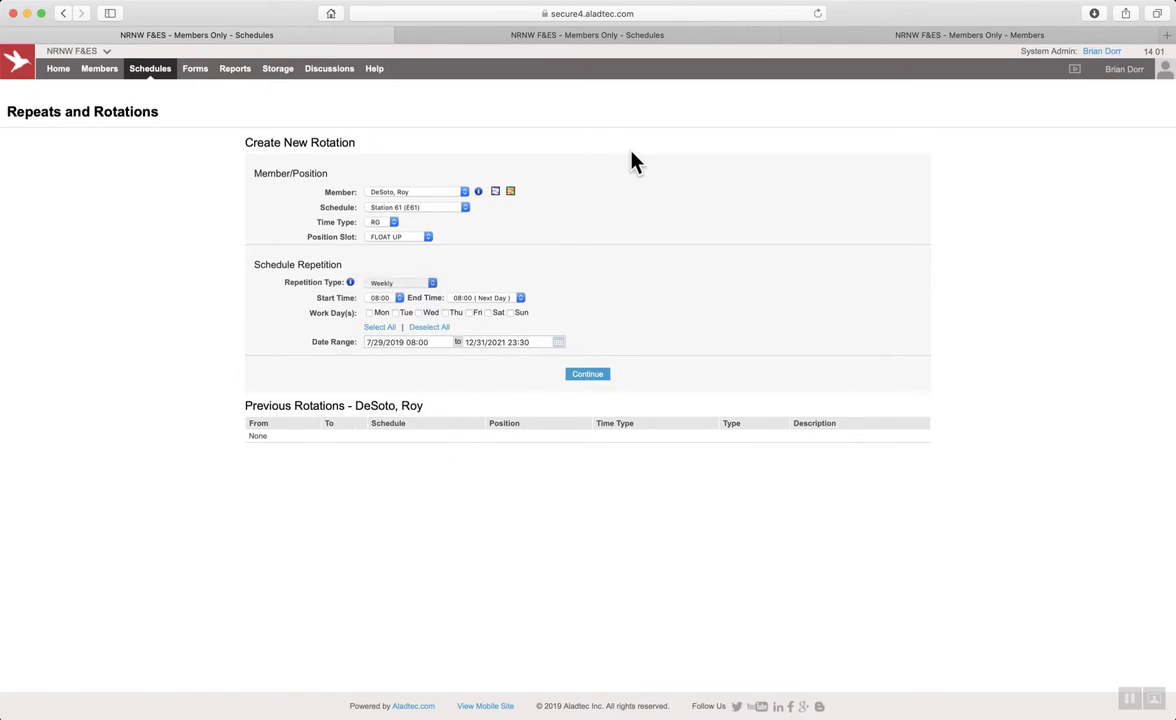
Find the Repeats & Rotations Reference in the Aladtec Training storage folder and examine the Custom Rotations workbook in Excel for the shift patterns.
left_click(279, 76)
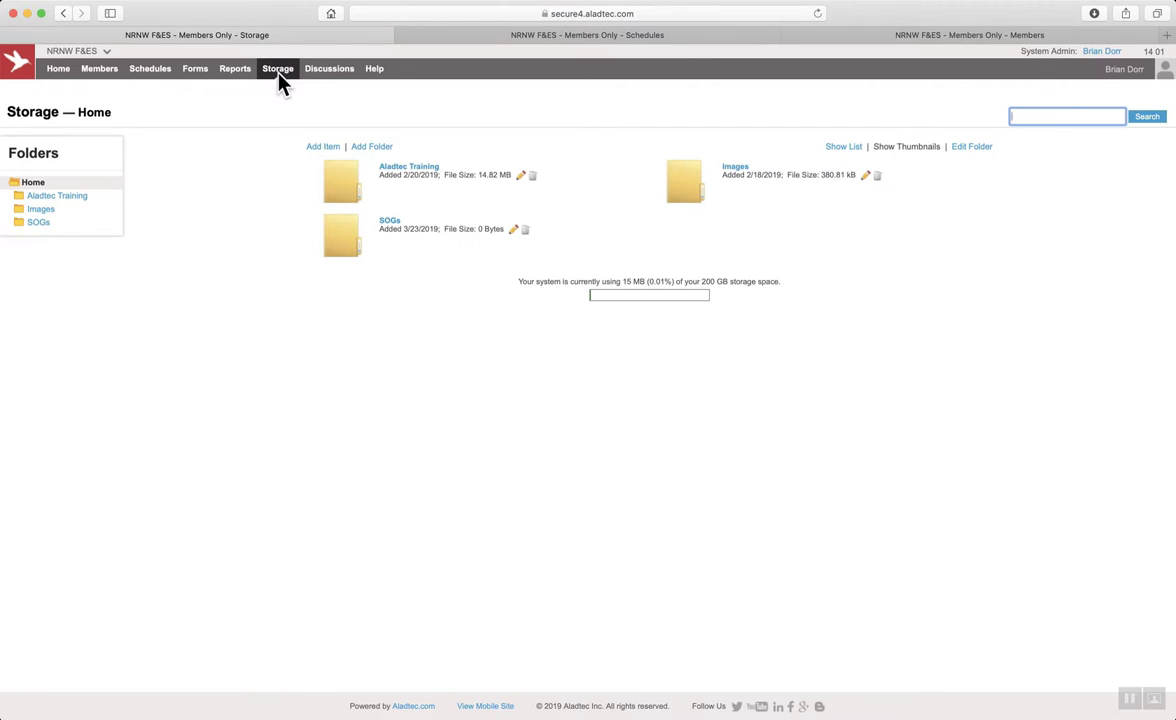
left_click(414, 168)
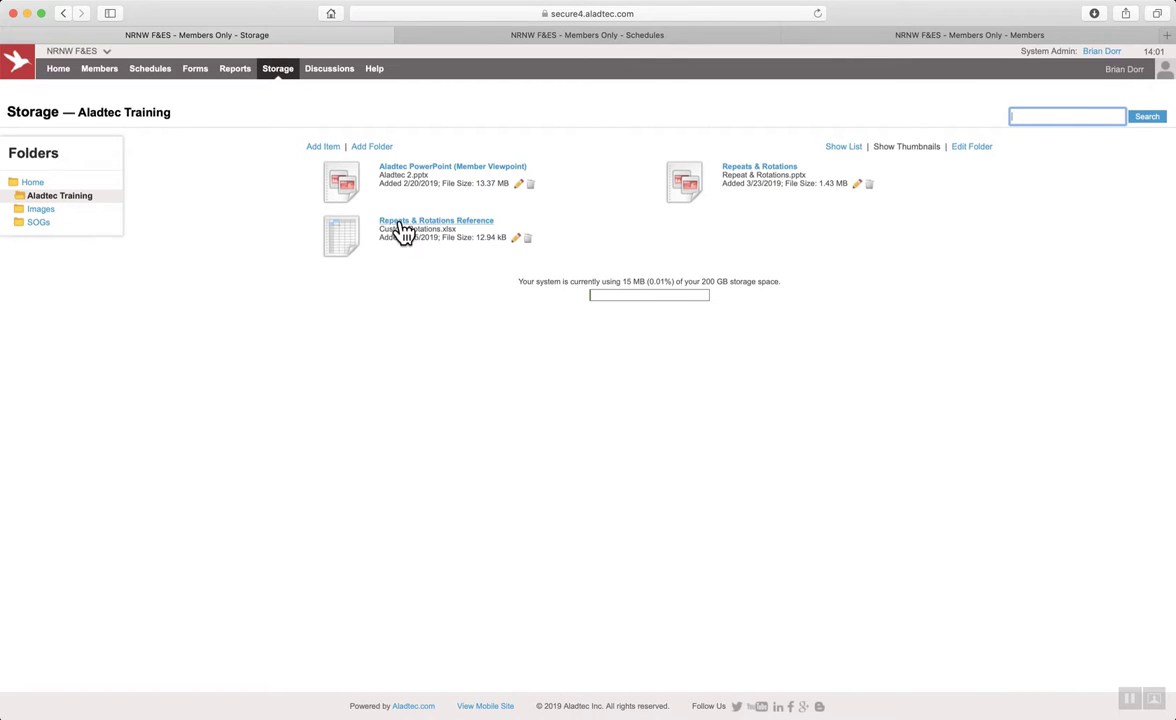
key("super+Tab")
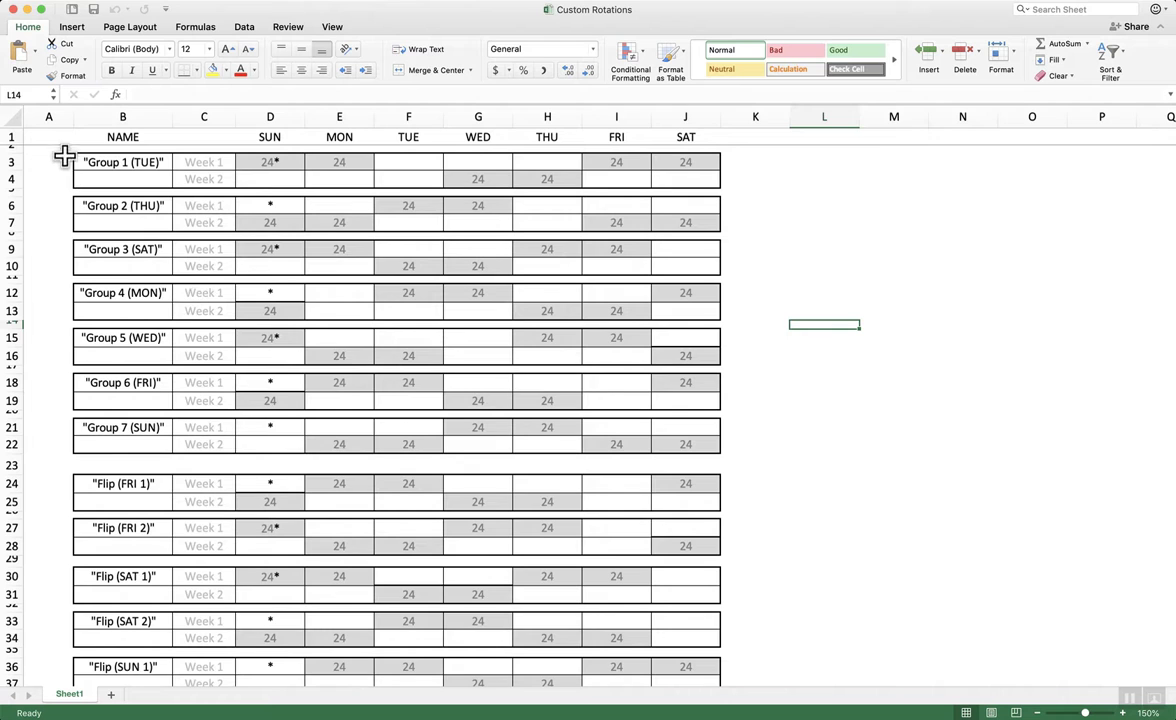
scroll(50, 444, "down", 5)
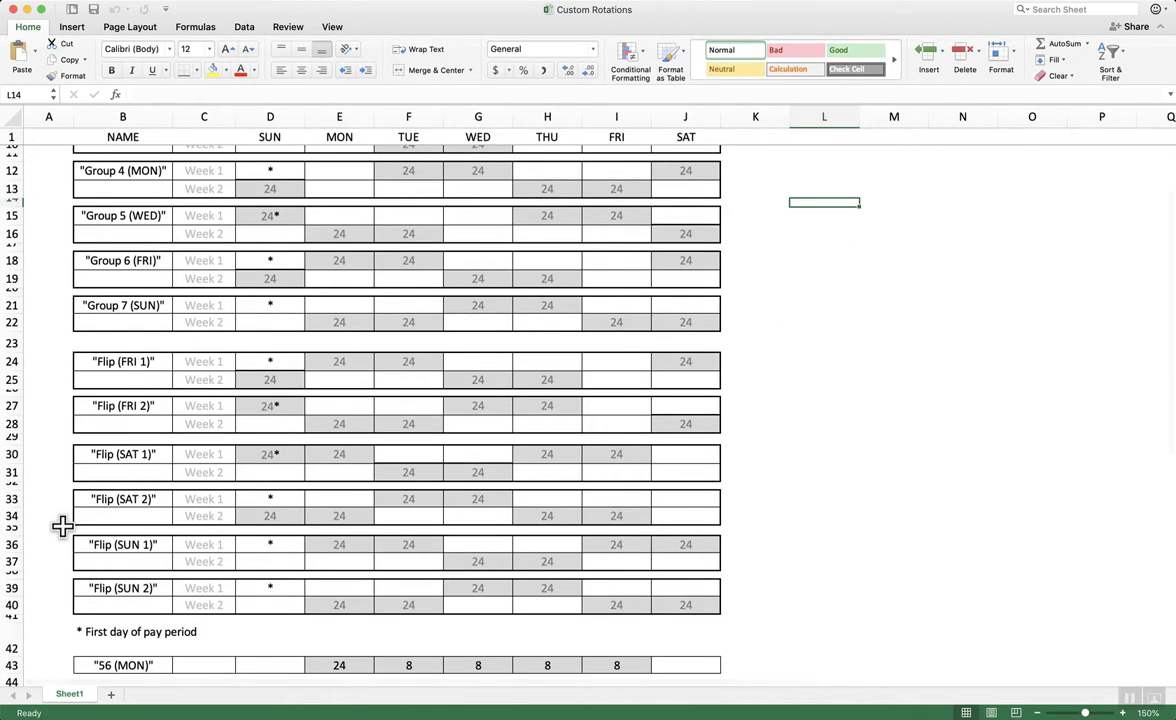
scroll(57, 485, "down", 2)
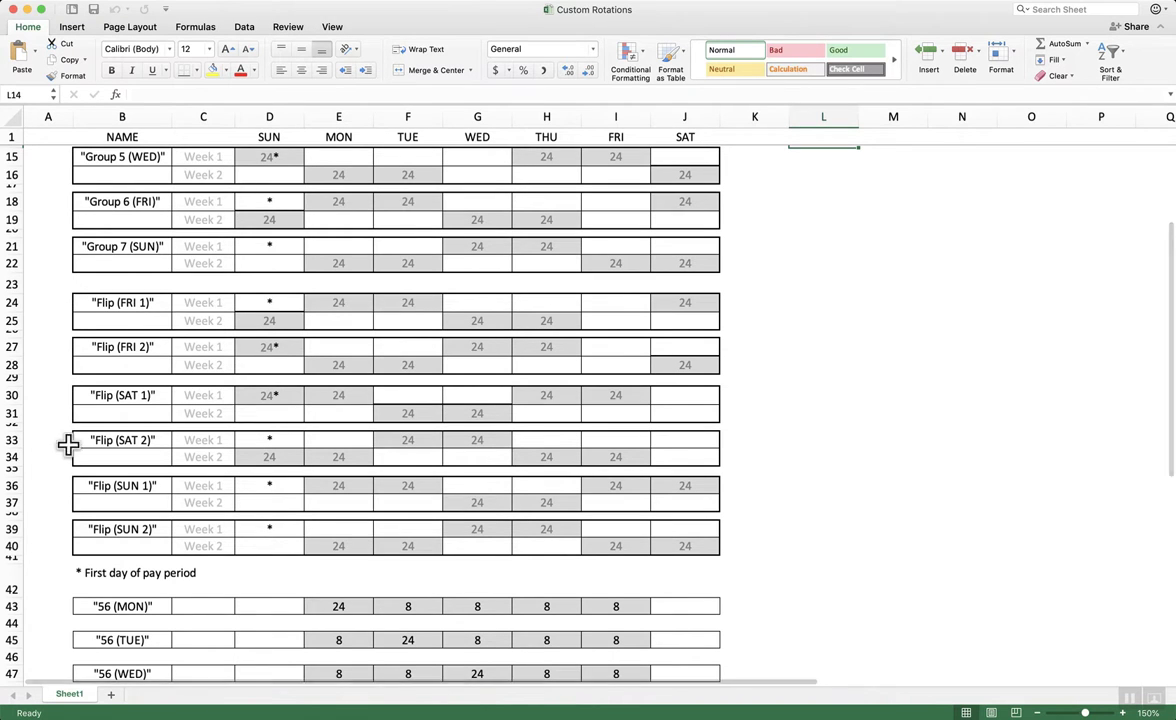
Switch back to Safari, open a new rotation under Repeats and Rotations, and select the same firefighter as its member.
key("super+Tab")
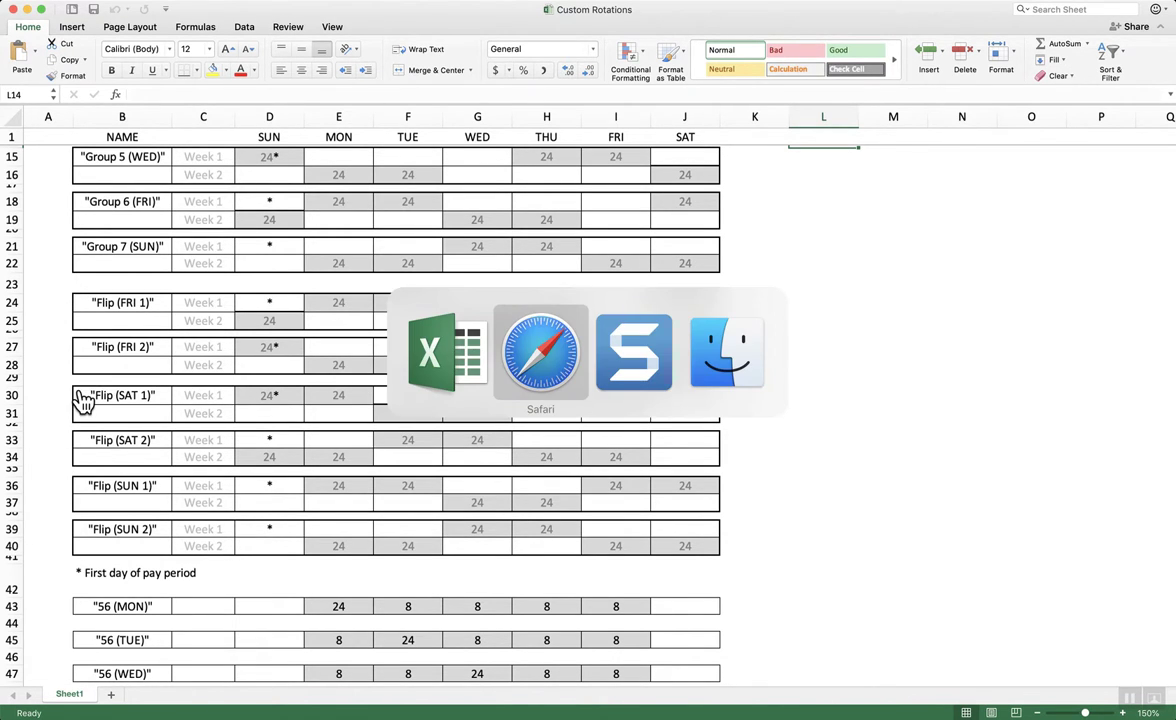
mouse_move(130, 78)
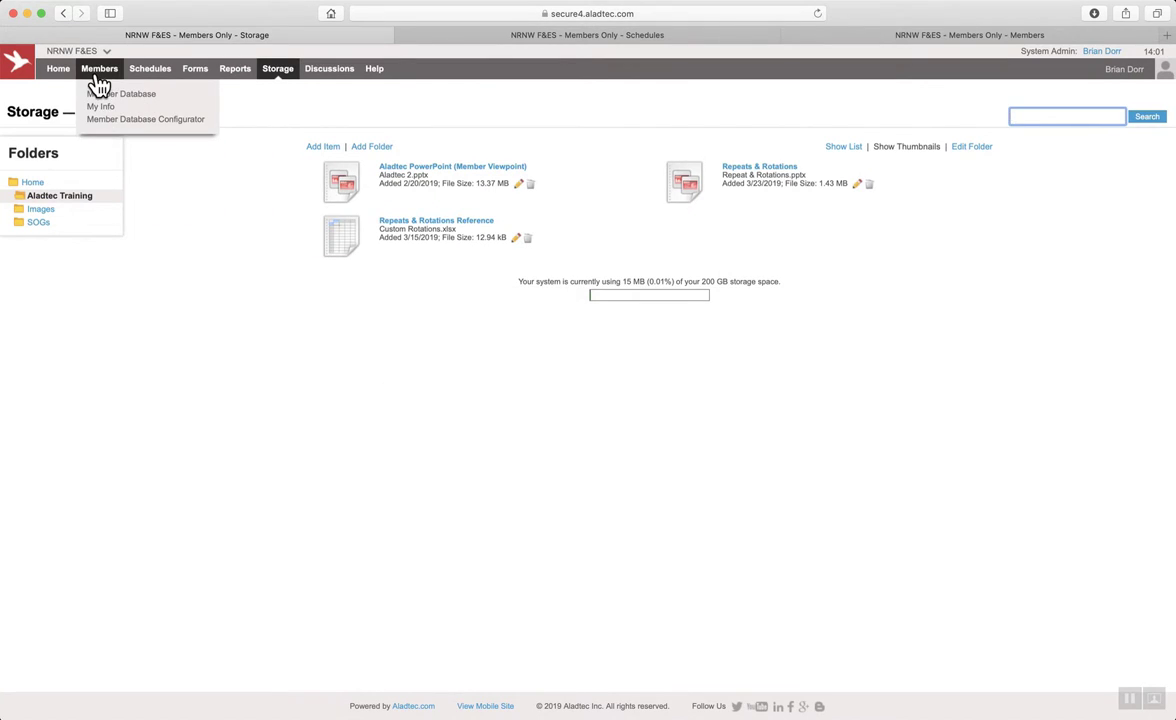
left_click(165, 177)
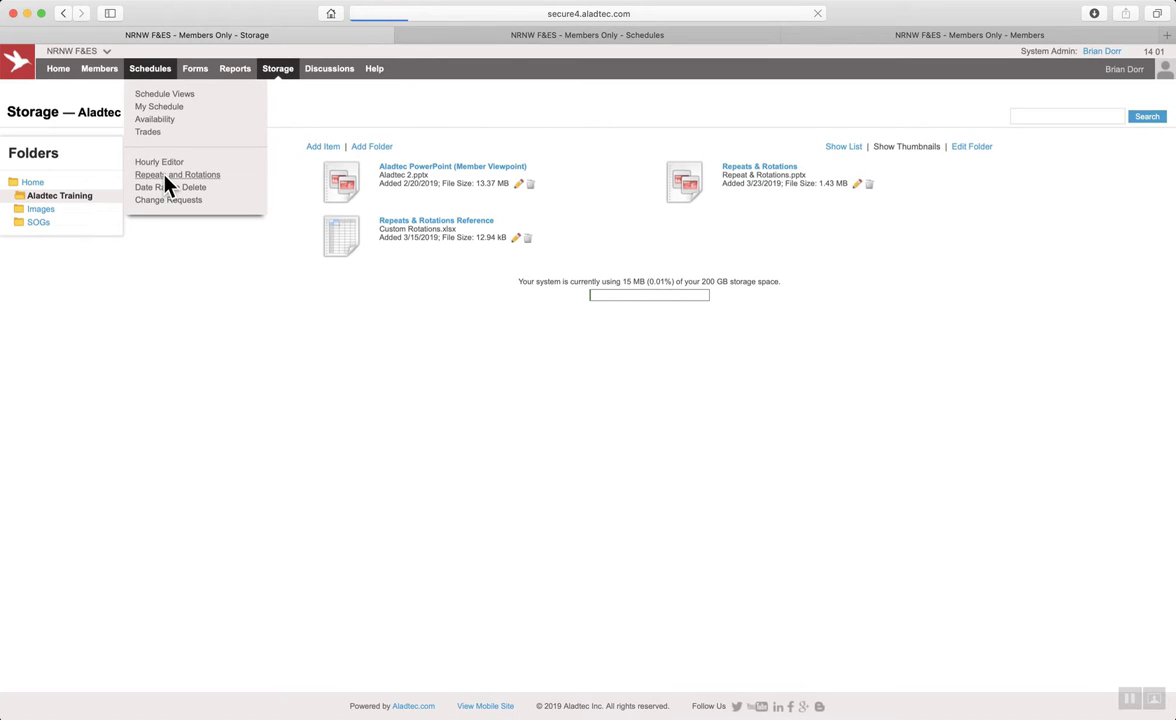
left_click(420, 192)
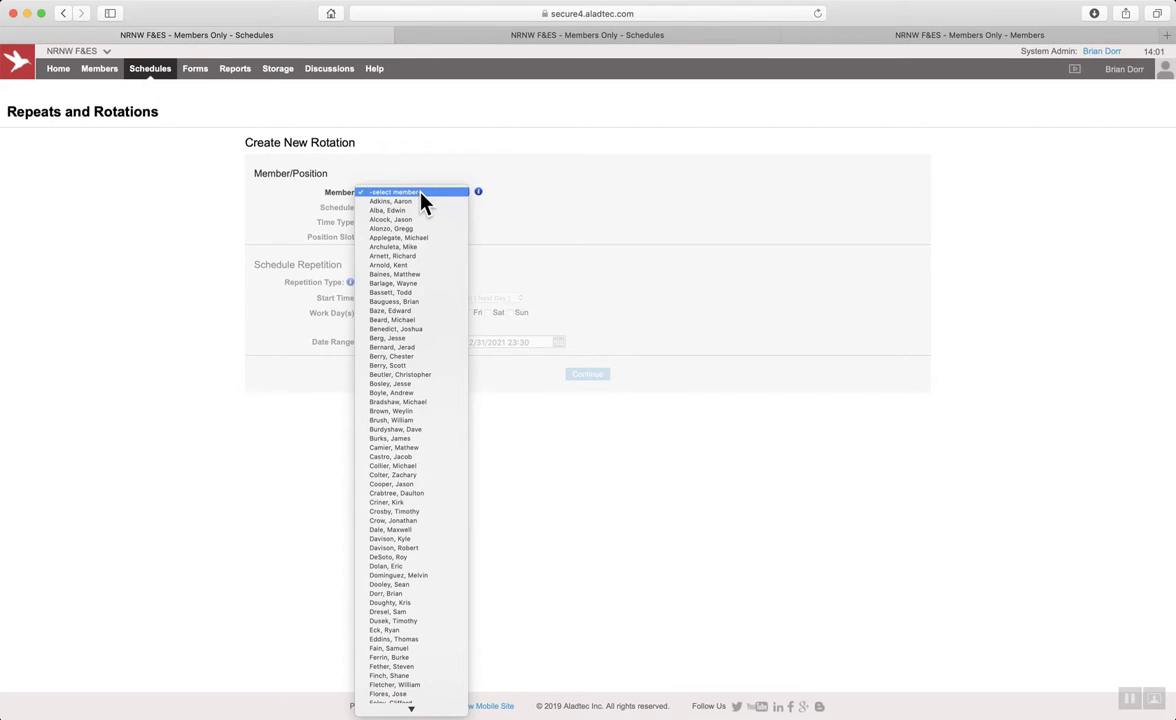
type("de")
key("Return")
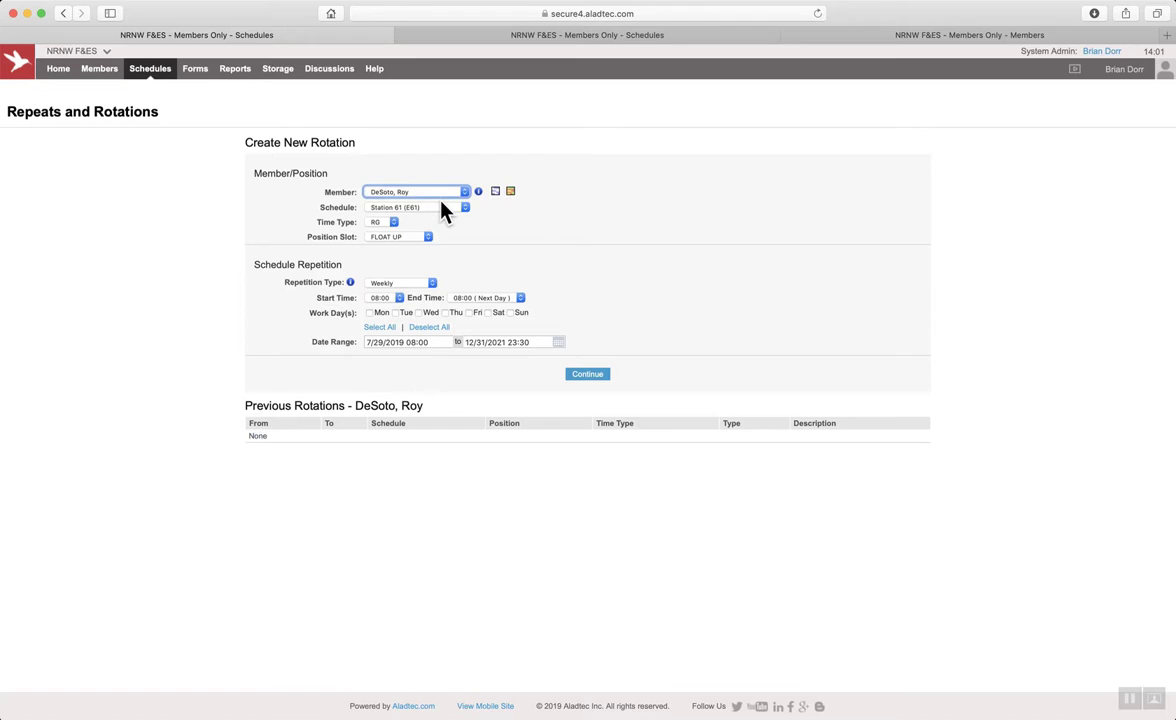
Set the rotation's repetition type to Group 1 (TUE) and its start date to 7/21/2019.
left_click(430, 283)
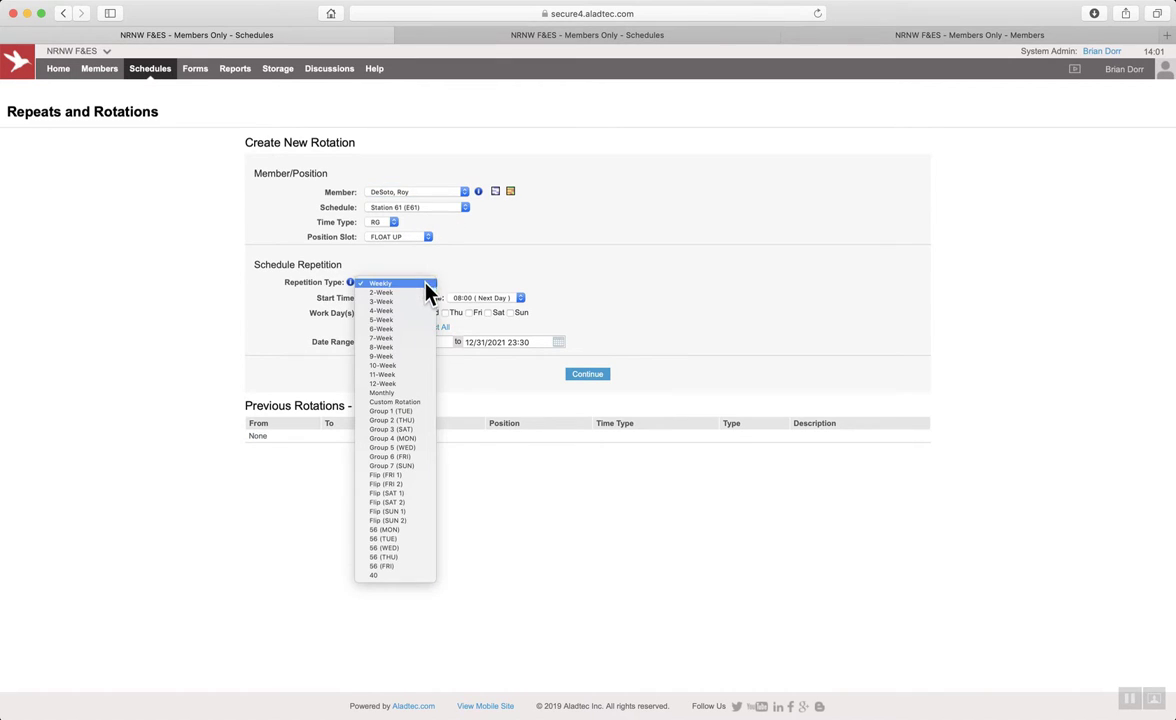
left_click(417, 413)
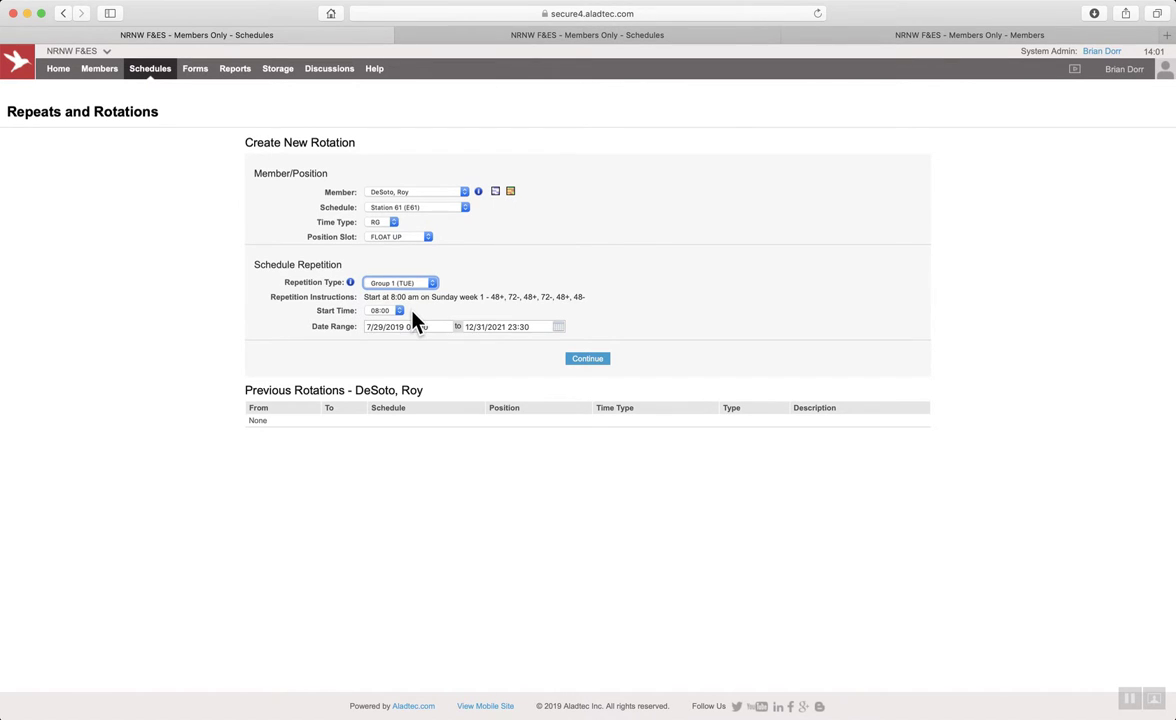
left_click(439, 327)
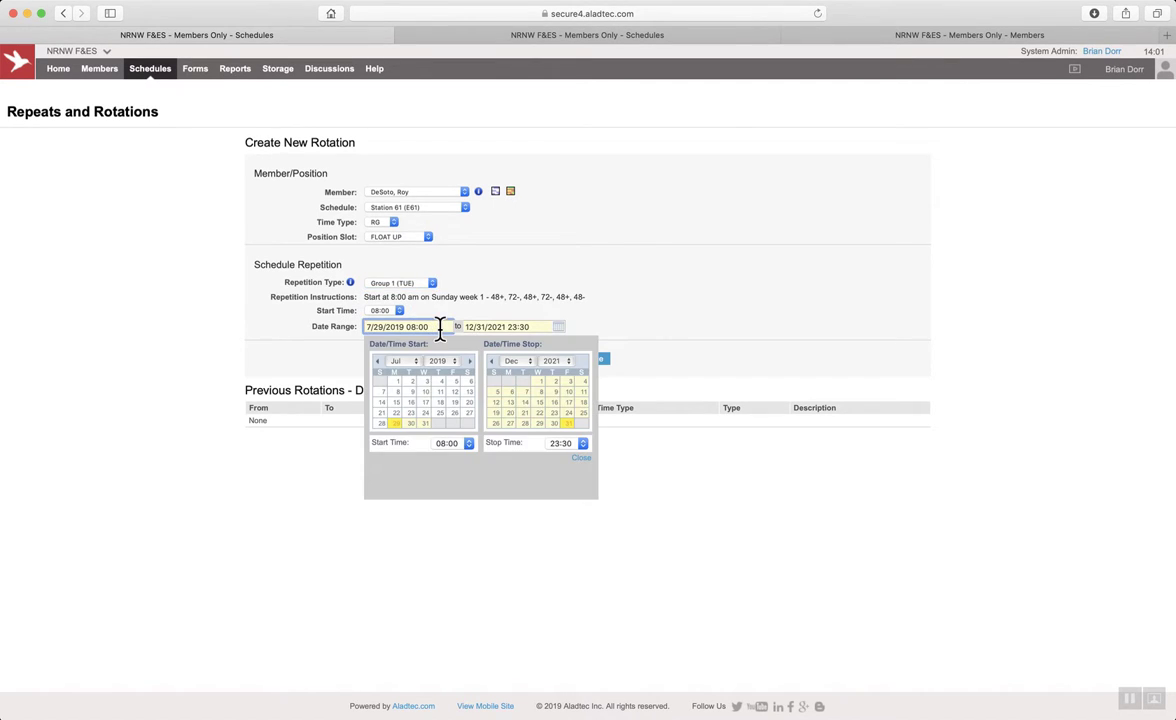
left_click(381, 413)
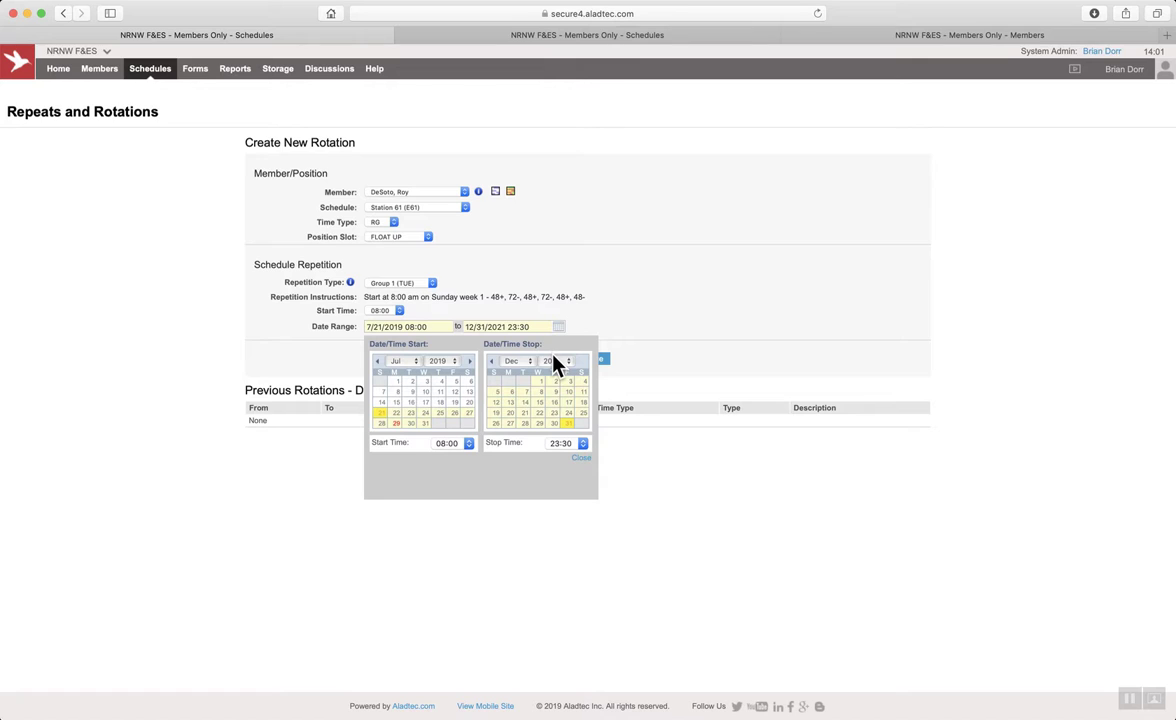
Set the end of the rotation's date range to 1/31/2021 at 08:00.
left_click(528, 364)
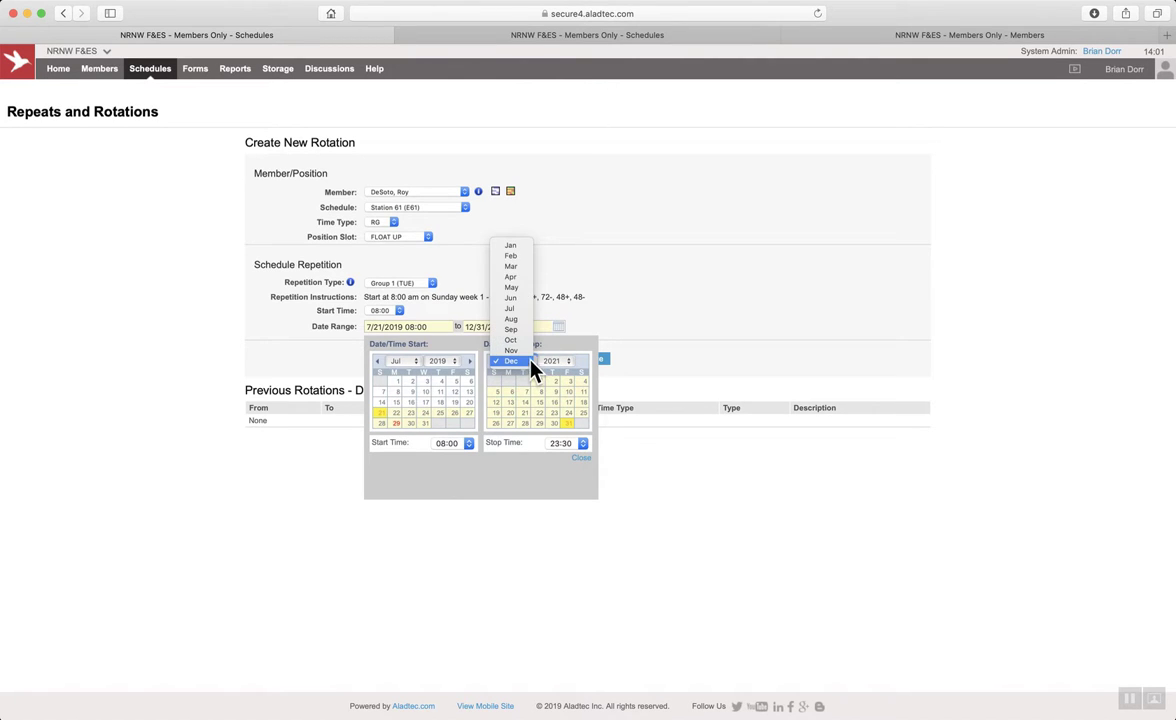
left_click(511, 246)
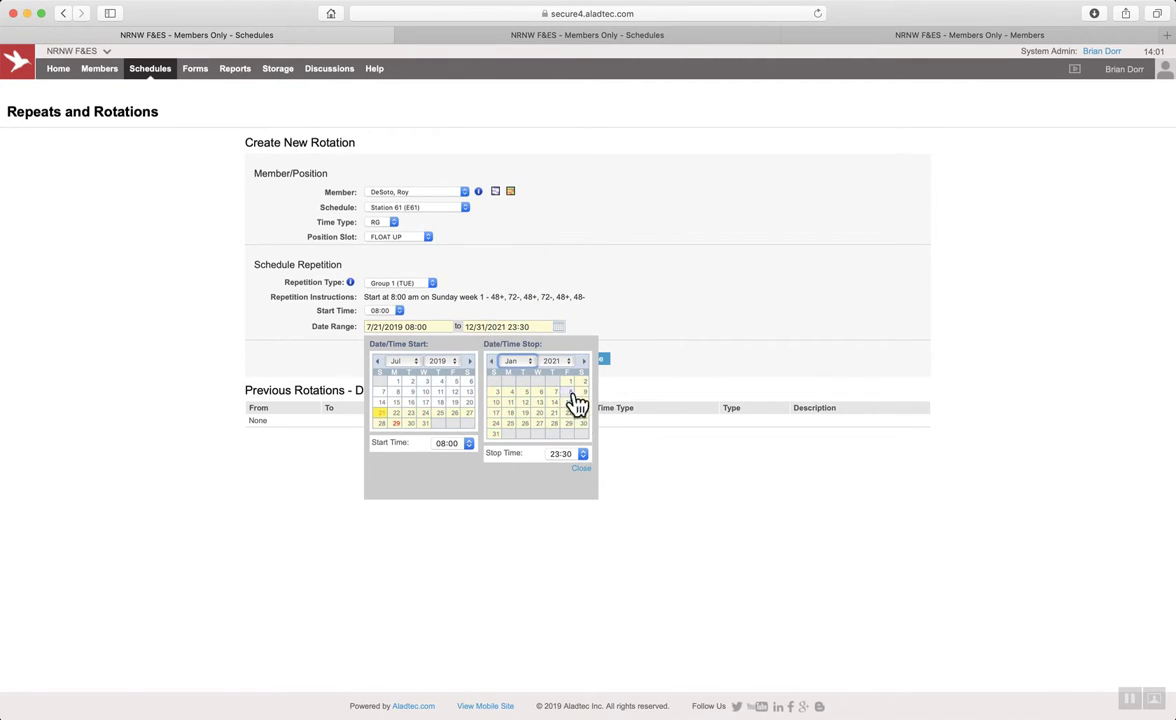
left_click(570, 364)
left_click(570, 364)
left_click(495, 434)
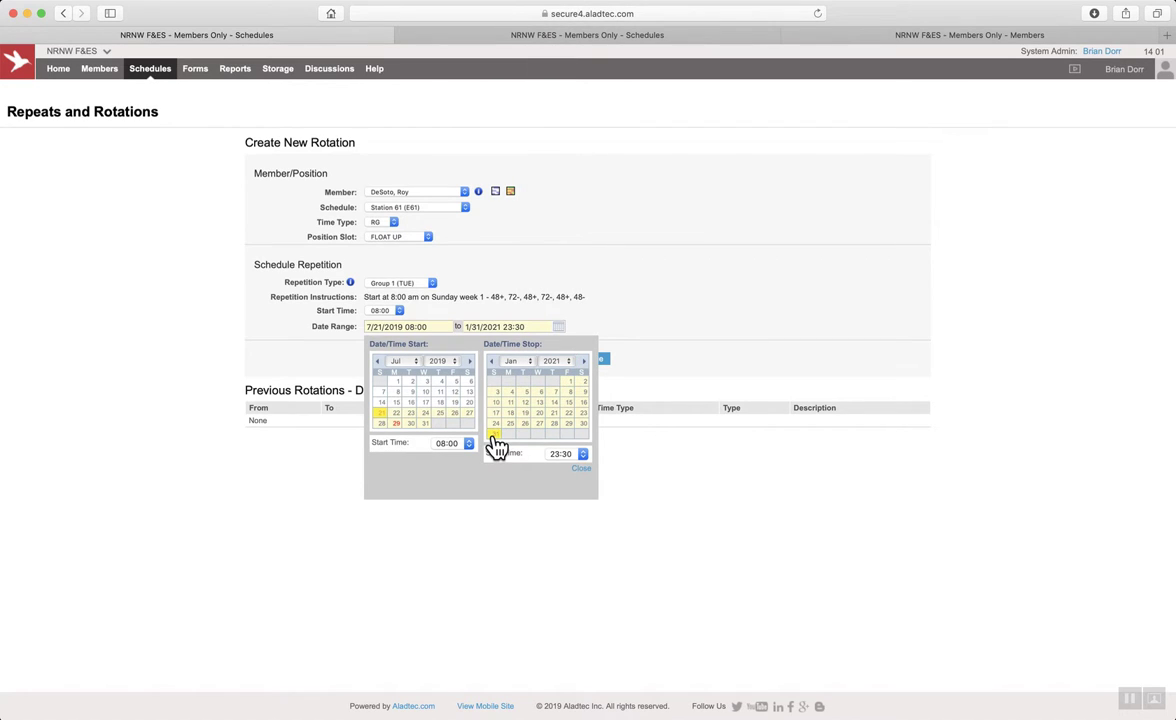
left_click(584, 457)
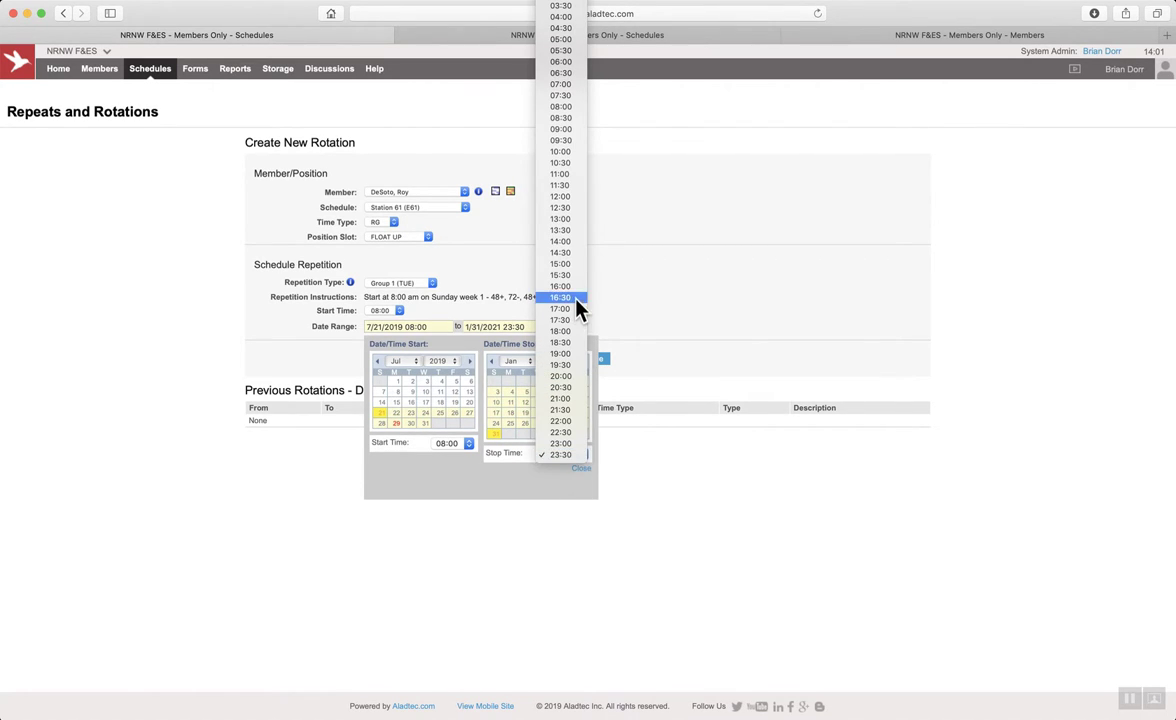
left_click(565, 117)
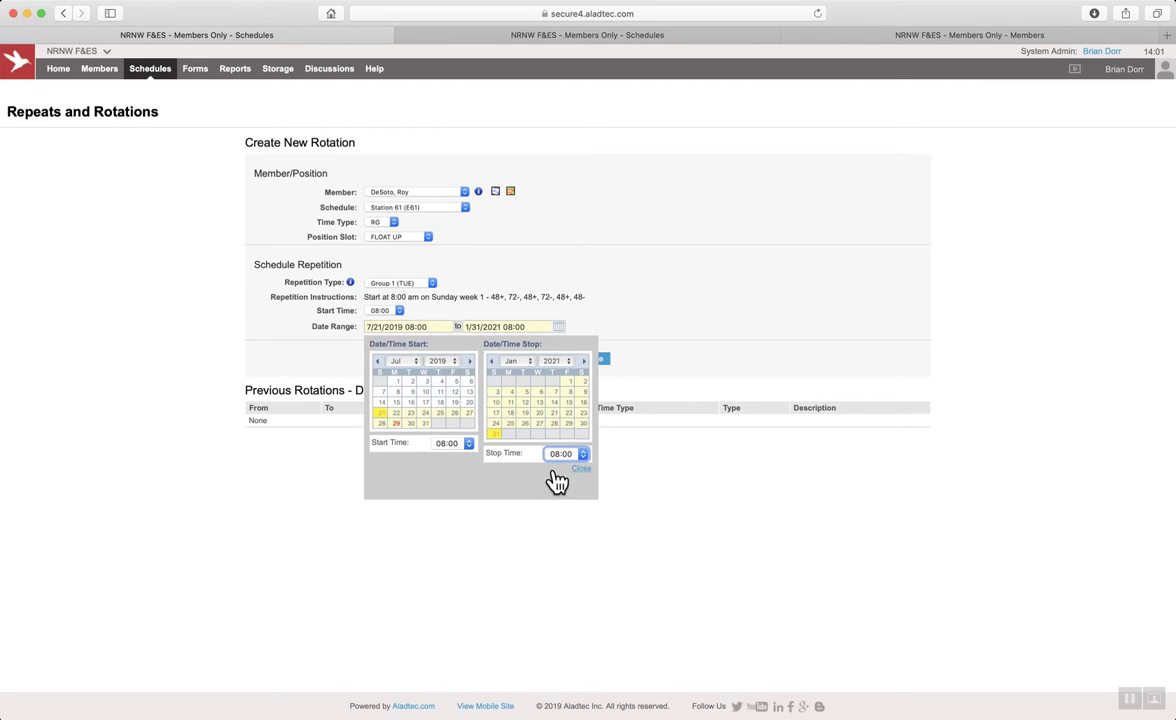
Accept the chosen date range and submit the new rotation to add its repeats to the Station 61 (E61) schedule.
left_click(698, 308)
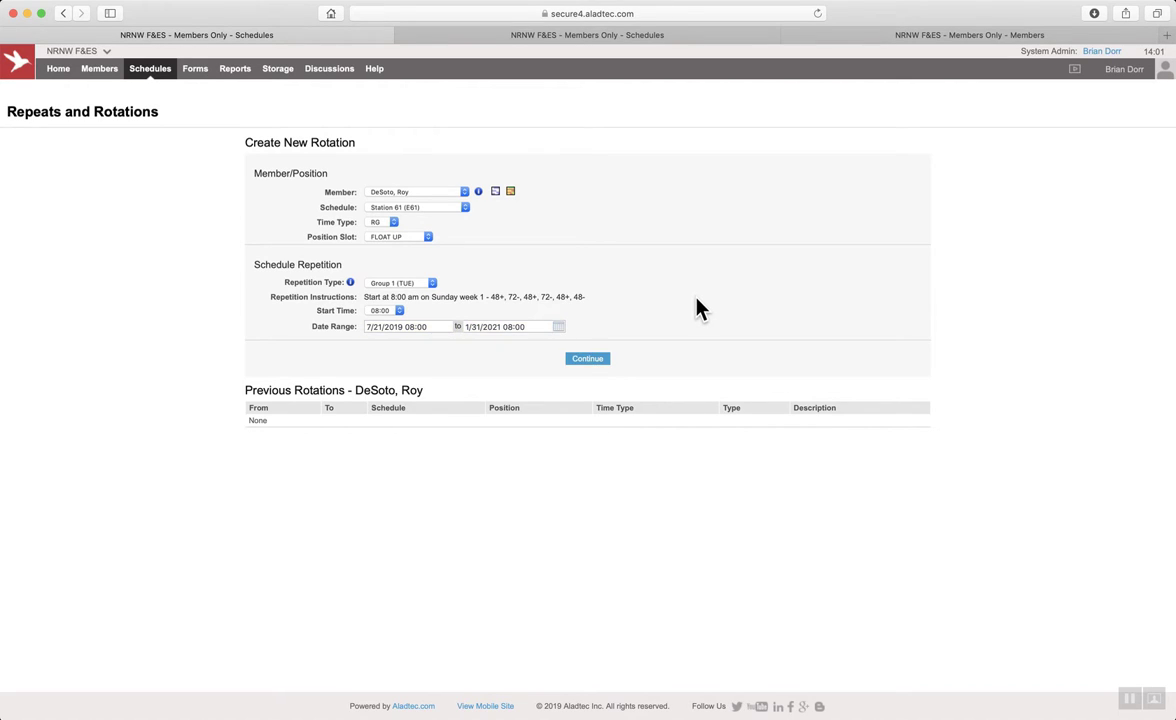
left_click(588, 359)
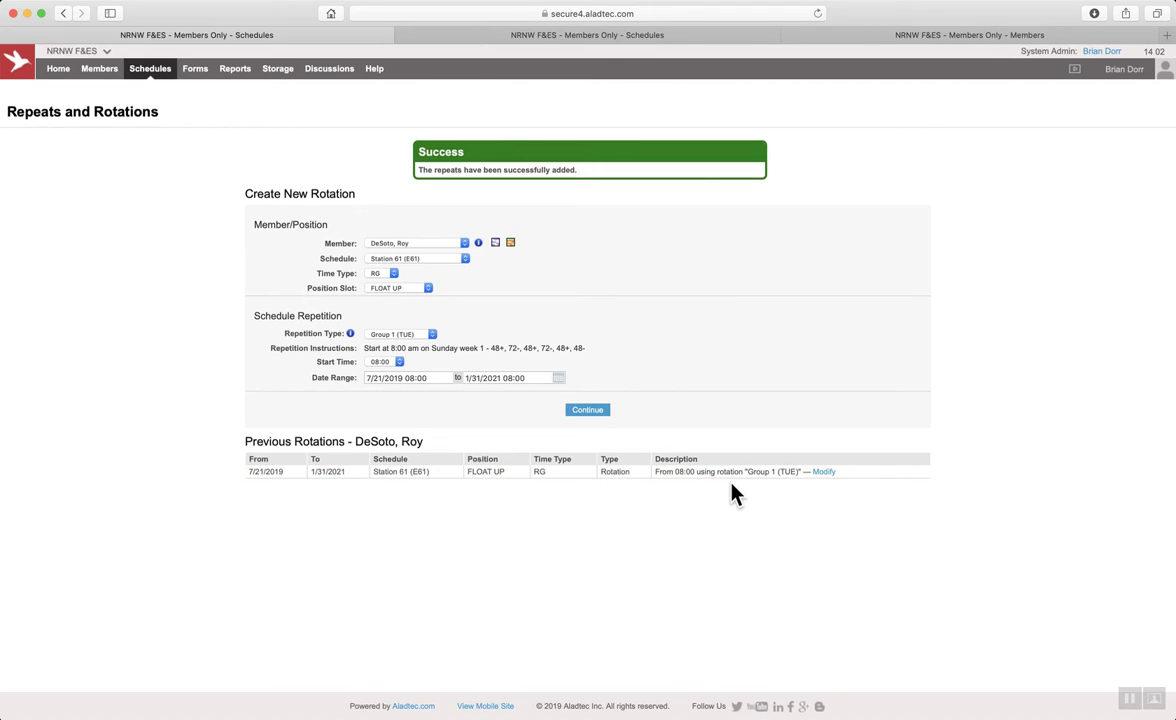
Examine the modify options of the Group 1 (TUE) rotation, including the new end date calendar, and close them without saving.
left_click(826, 474)
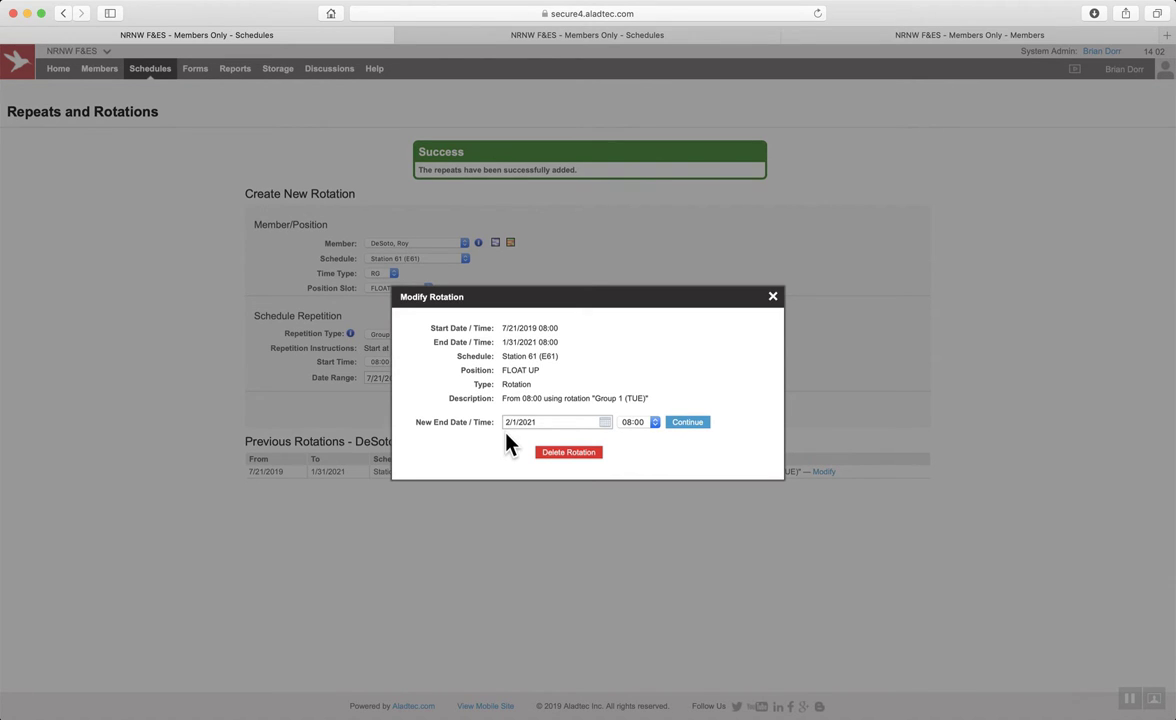
left_click(607, 427)
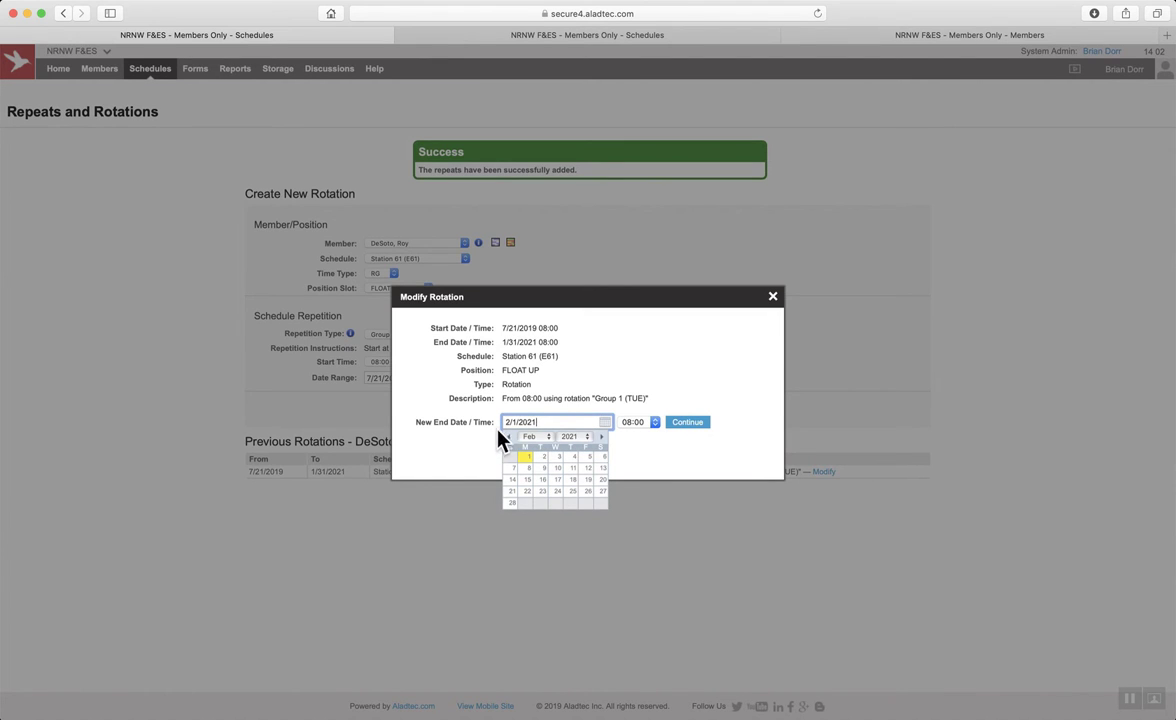
left_click(688, 377)
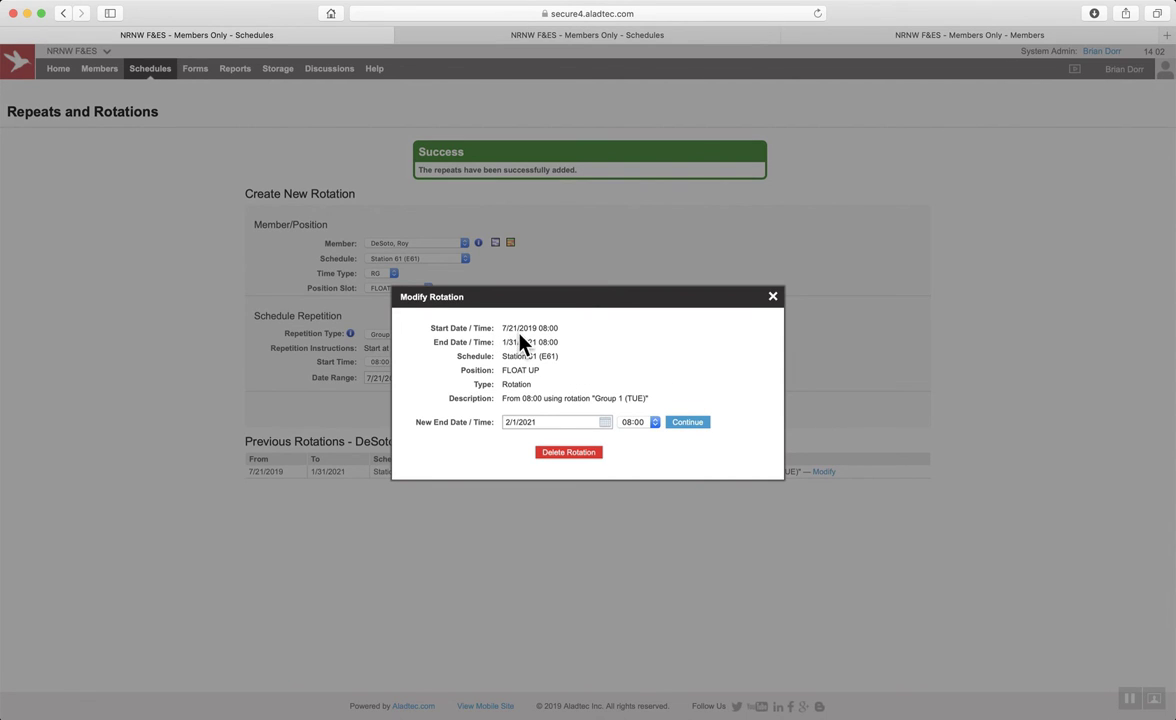
left_click(772, 297)
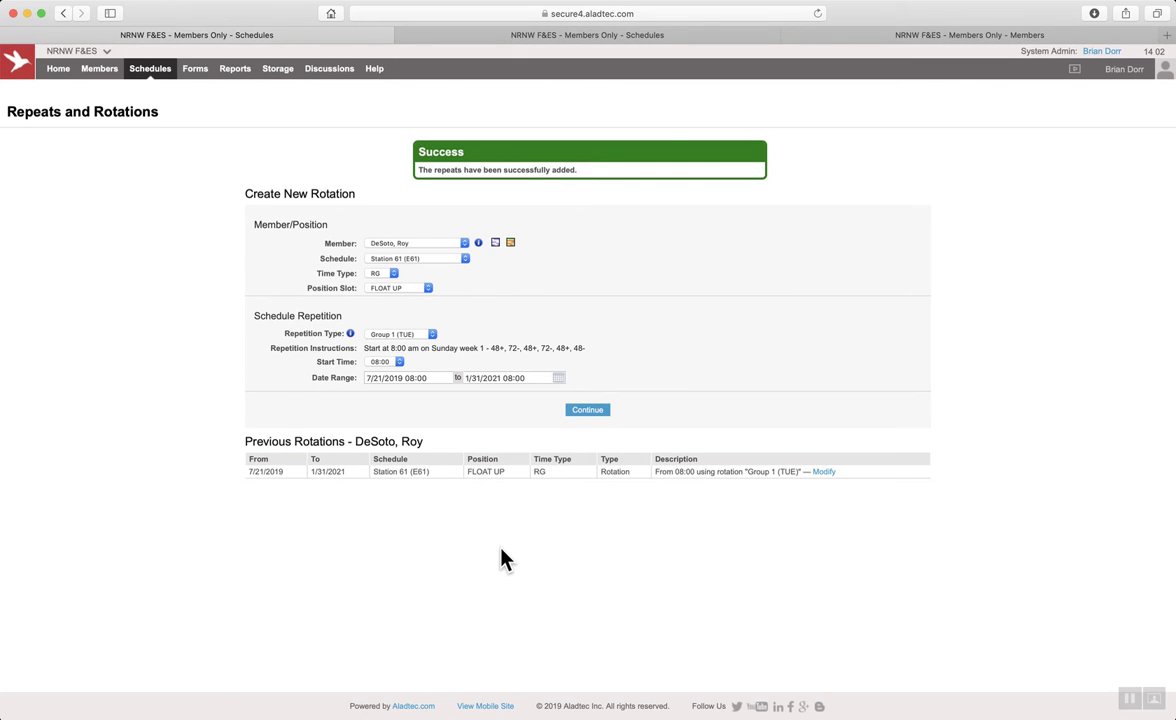
Reload the Weekly Shifts View to check the Station 61 (E61) shifts, and return to the Repeats and Rotations page.
left_click(528, 36)
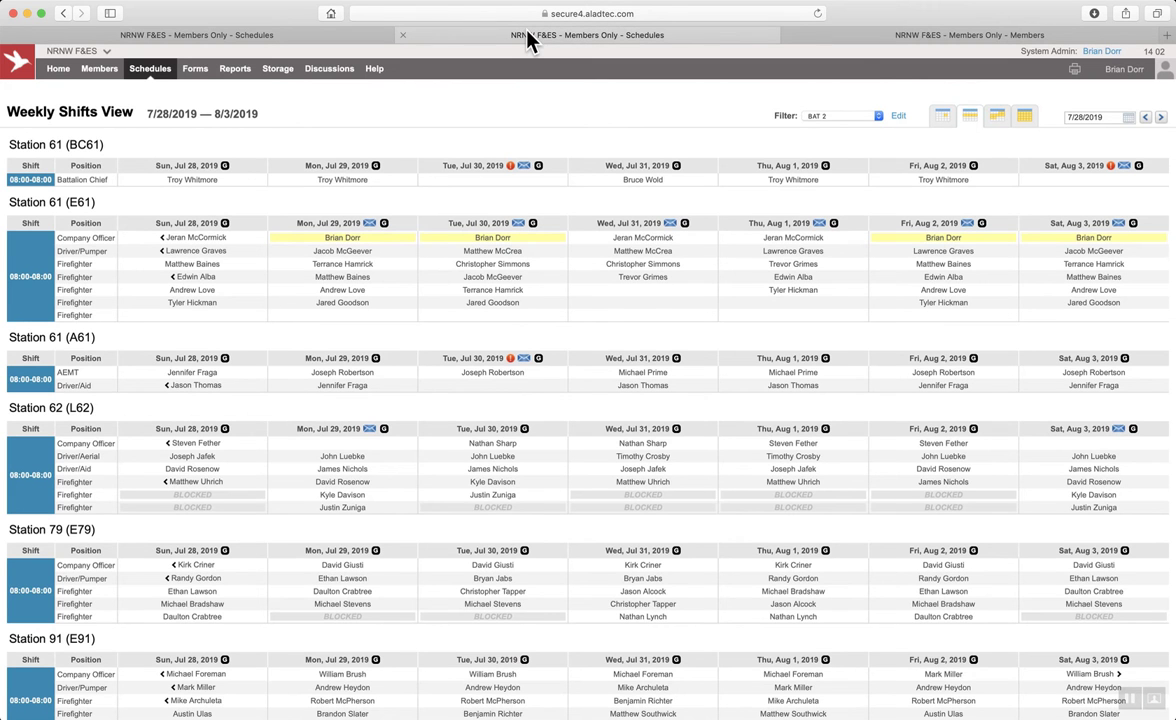
left_click(818, 14)
left_click(327, 38)
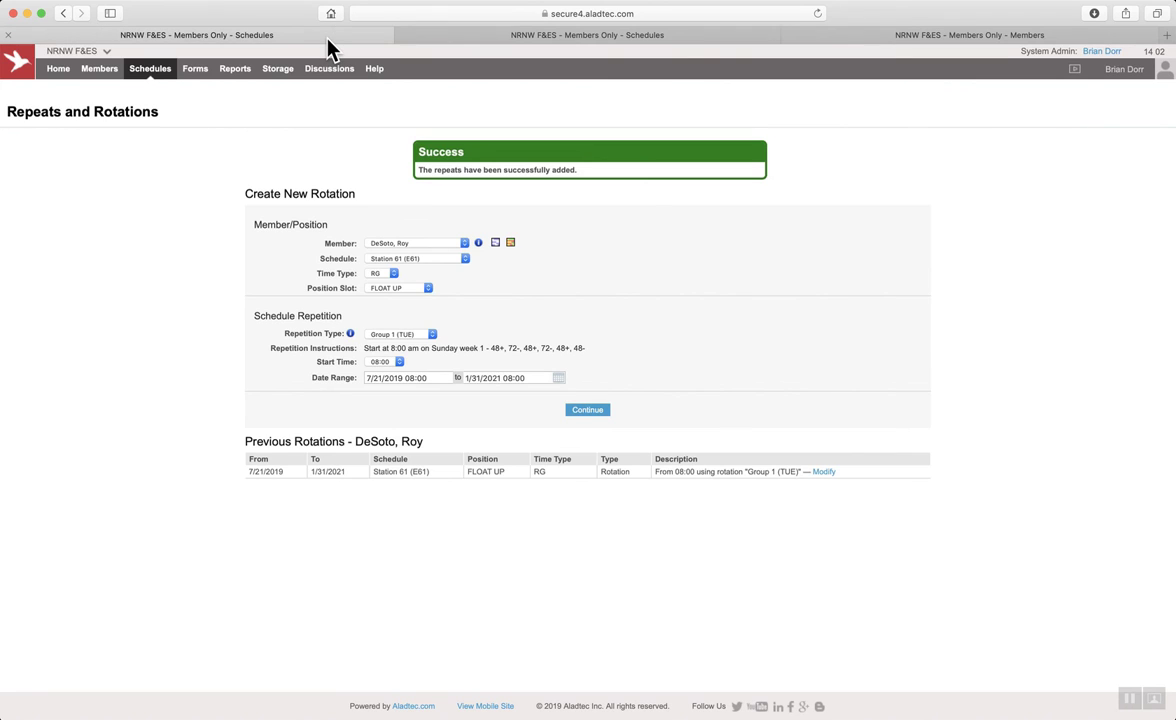